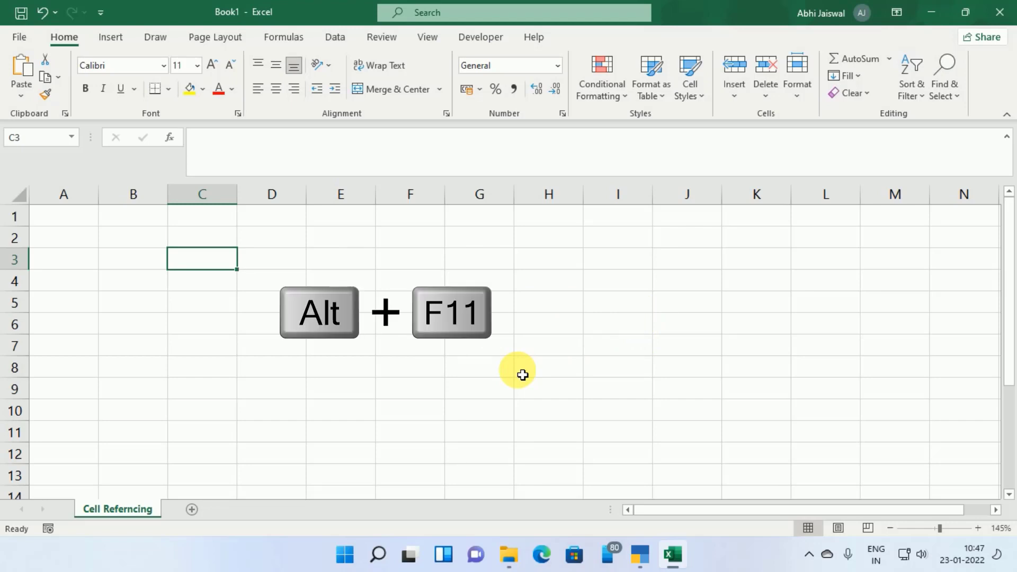
Open the VBA editor with the Cell_referencing module in its code window and the Immediate pane closed
{"action": "key", "text": "alt+F11"}
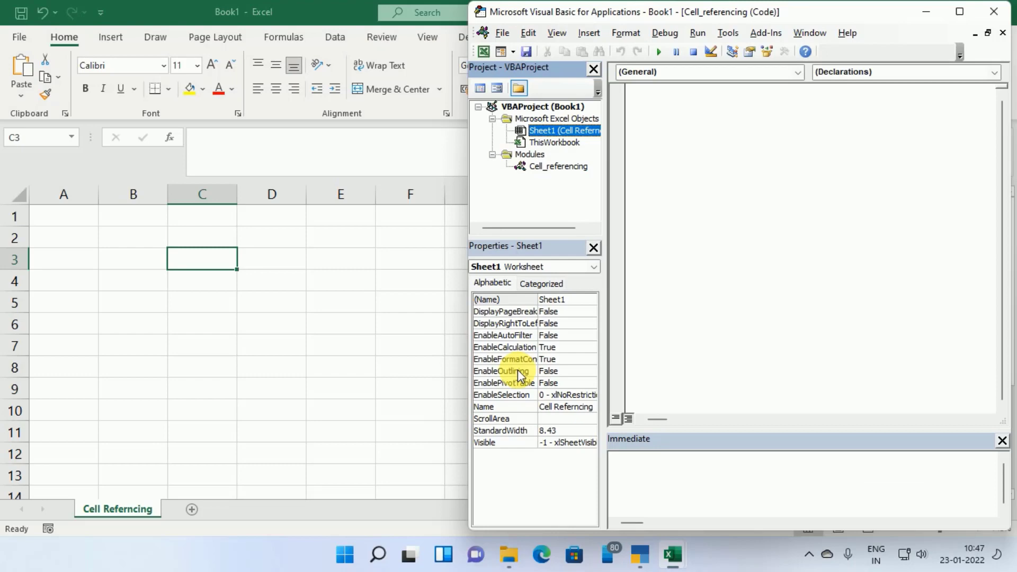
{"action": "left_click", "coordinate": [596, 35]}
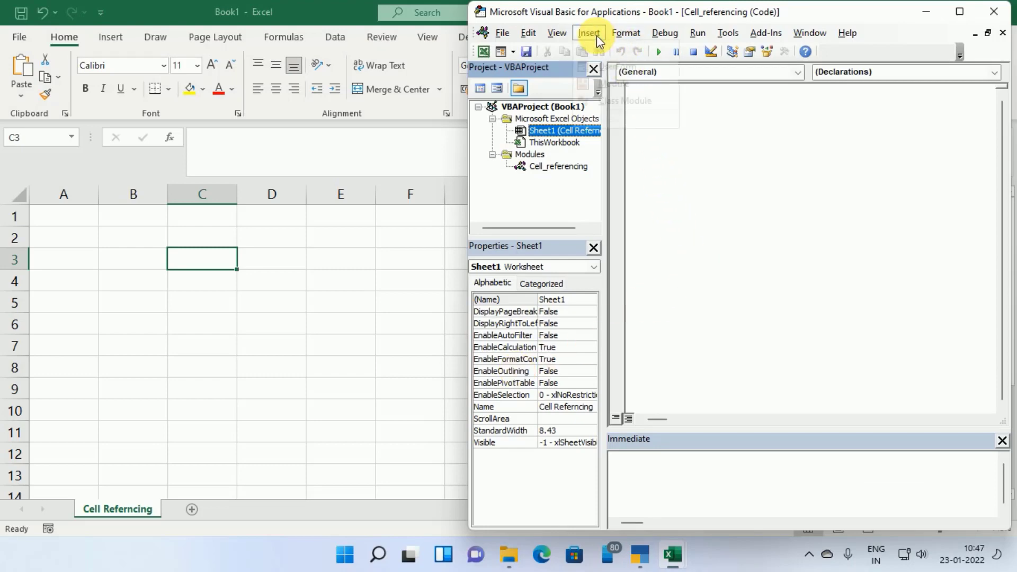
{"action": "left_click", "coordinate": [683, 195]}
{"action": "left_click", "coordinate": [553, 168]}
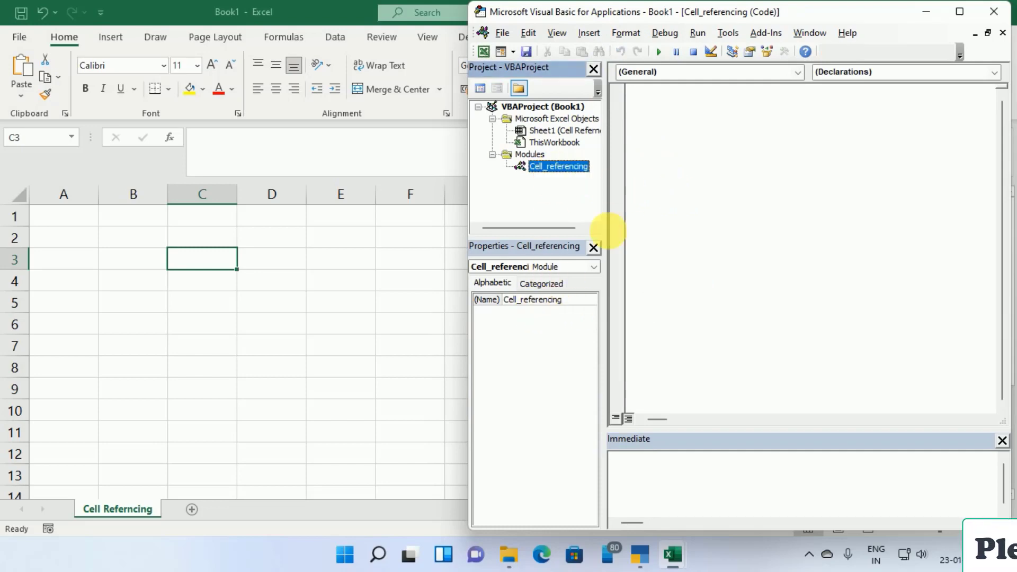
{"action": "left_click", "coordinate": [681, 98]}
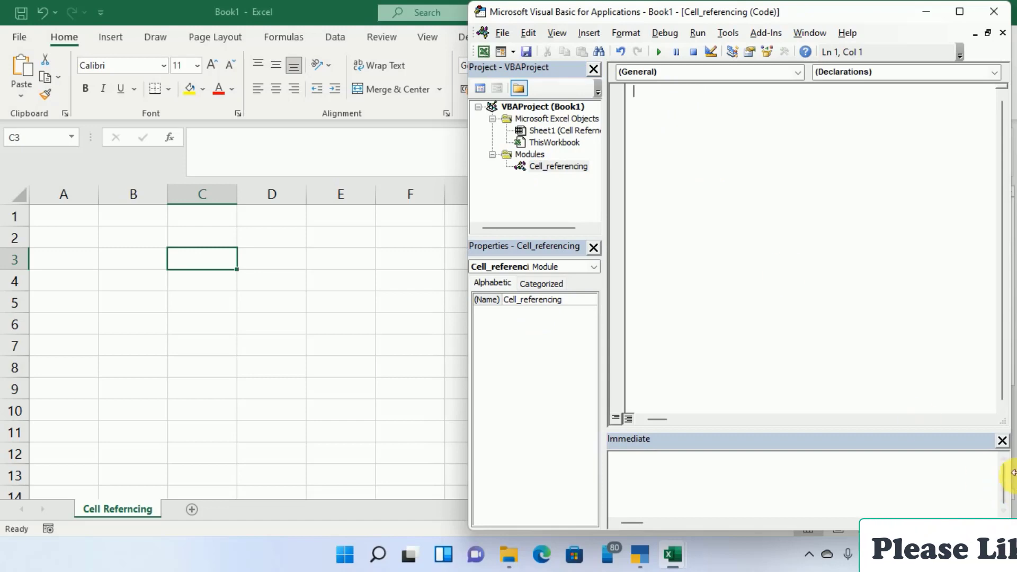
{"action": "left_click", "coordinate": [1001, 441]}
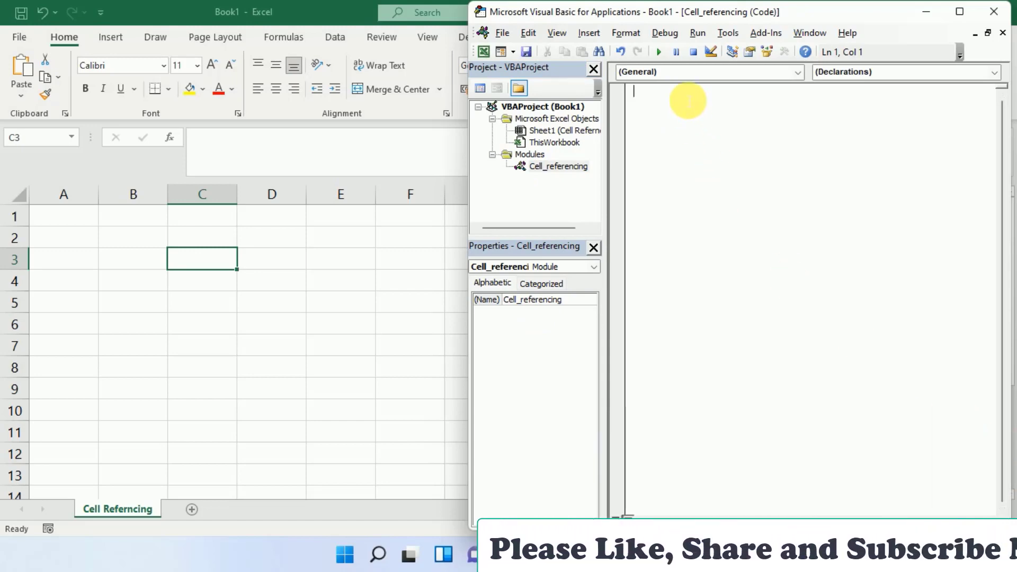
Create the Sub cell_referencing() procedure with blank lines inside its body
{"action": "type", "text": "sub "}
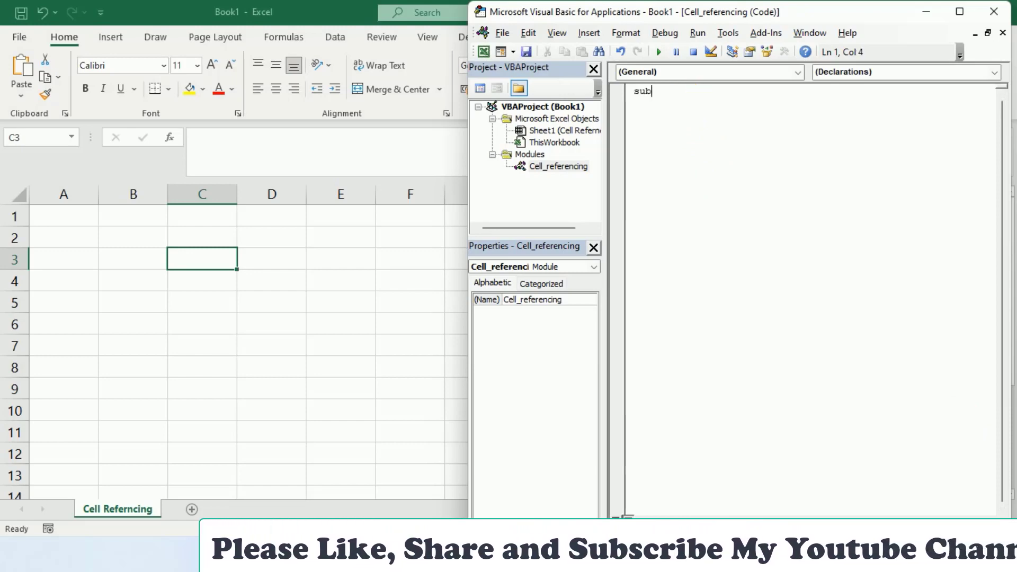
{"action": "type", "text": "cell"}
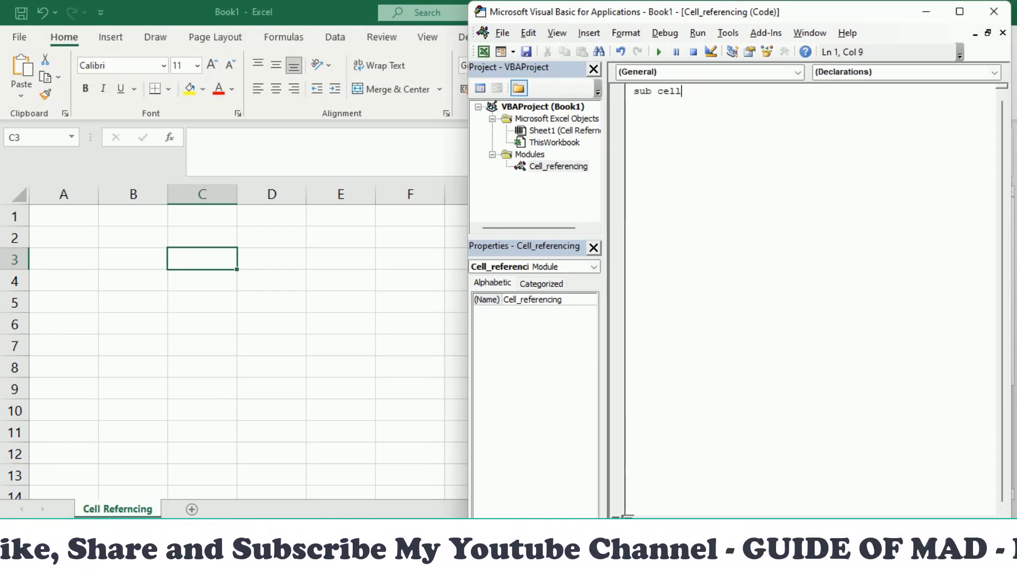
{"action": "type", "text": "_re"}
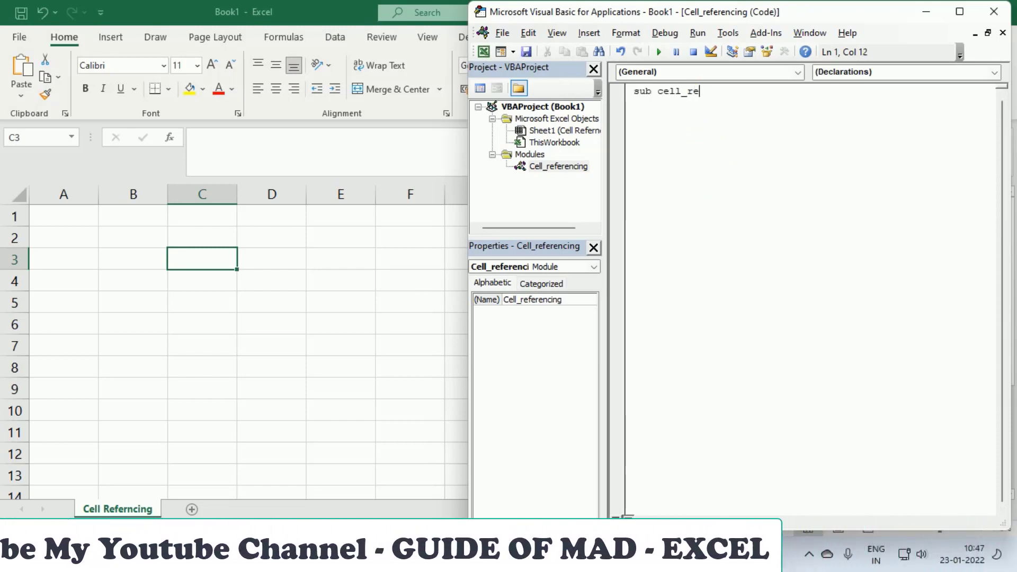
{"action": "type", "text": "ferencing("}
{"action": "key", "text": "Return"}
{"action": "key", "text": "Return"}
{"action": "key", "text": "Return"}
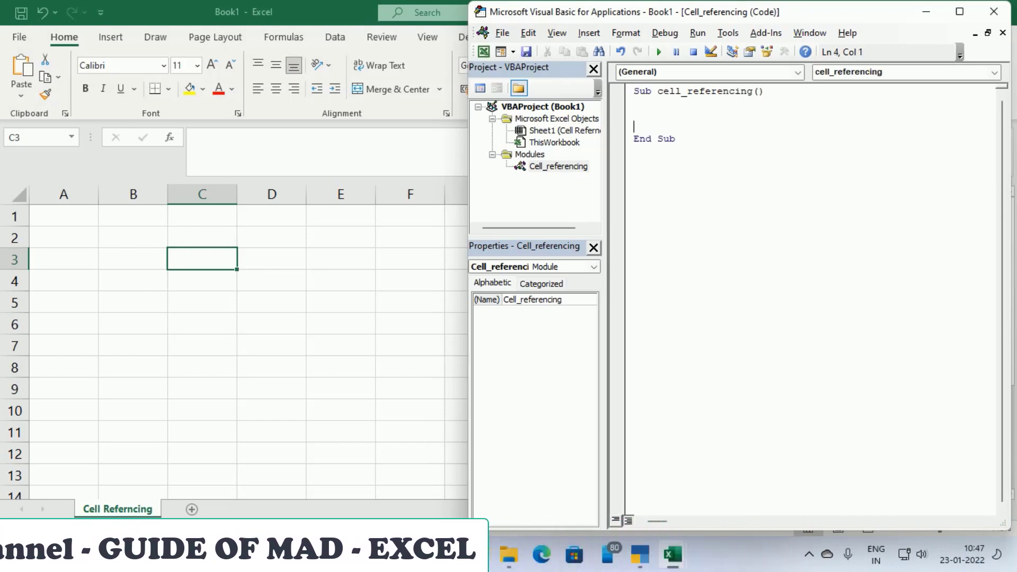
{"action": "key", "text": "Return"}
{"action": "key", "text": "Return"}
{"action": "key", "text": "Up"}
{"action": "key", "text": "Up"}
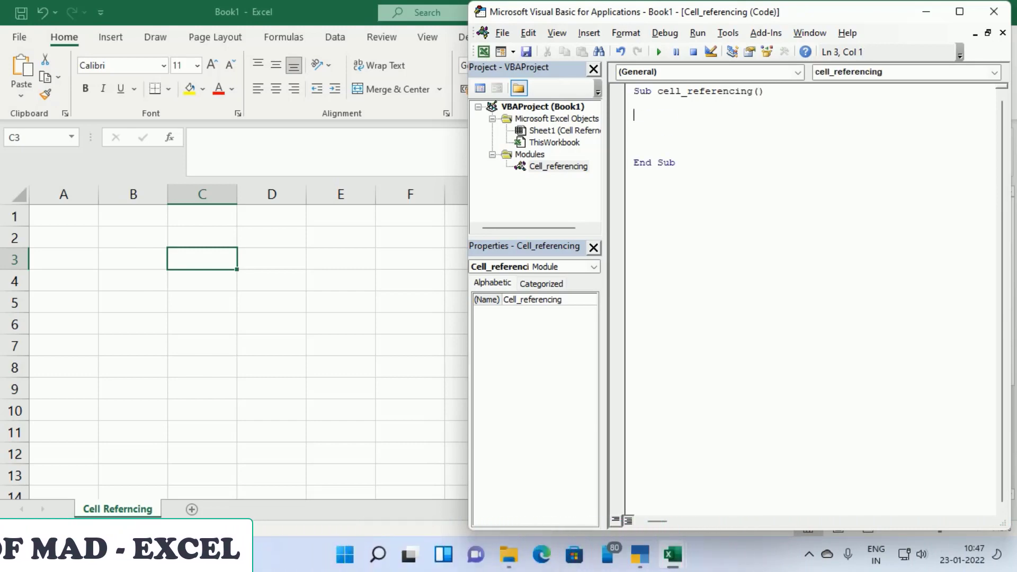
{"action": "key", "text": "Up"}
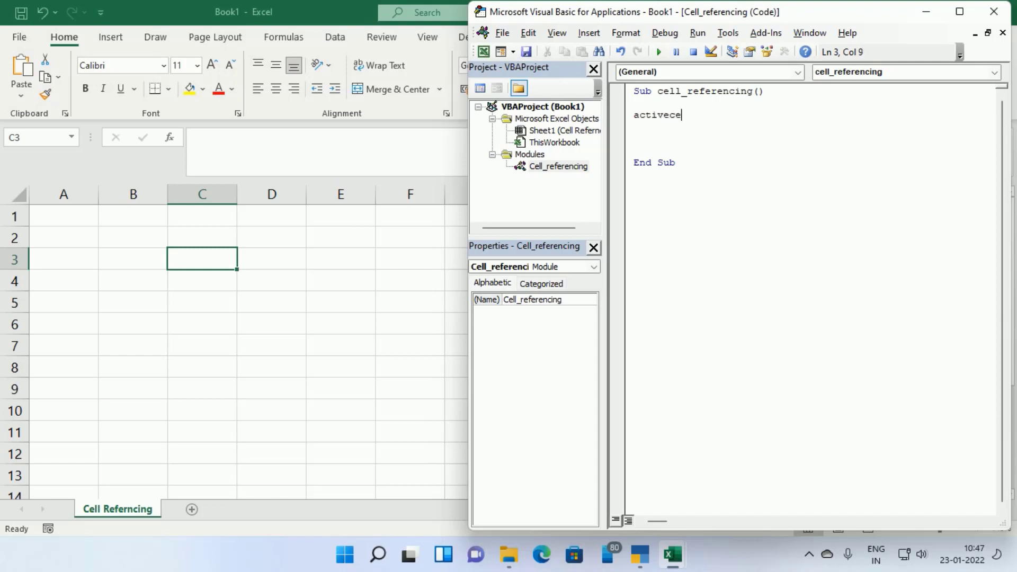
Write ActiveCell.Value = "Abhishek" and run the macro so C3 shows Abhishek
{"action": "type", "text": "ll."}
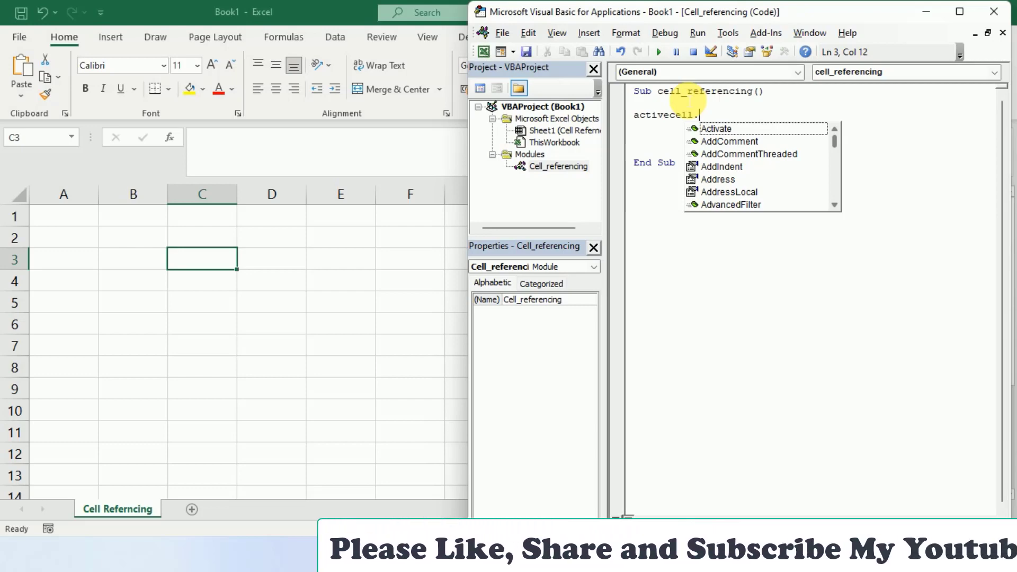
{"action": "type", "text": "value"}
{"action": "key", "text": "Tab"}
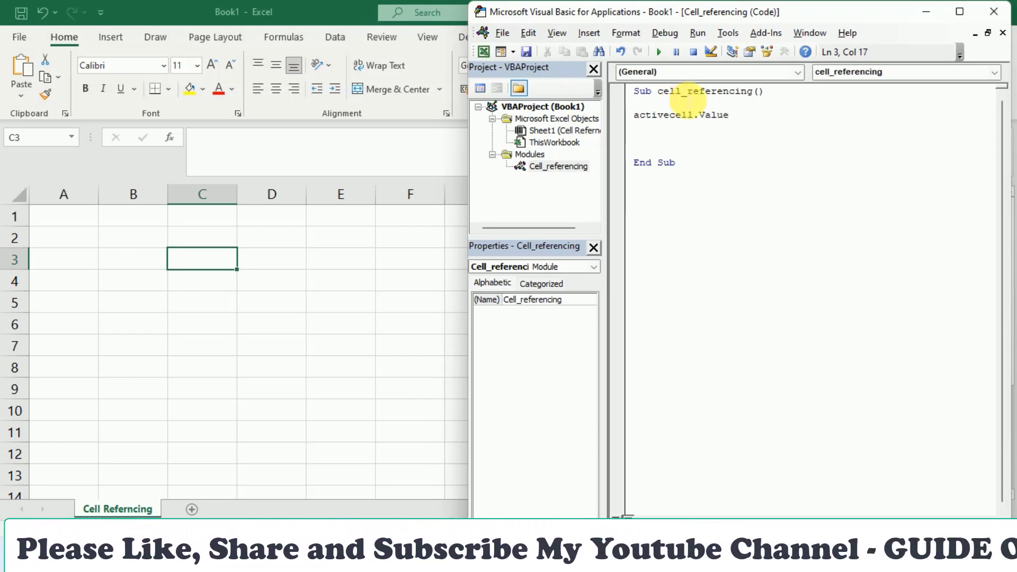
{"action": "type", "text": " ="}
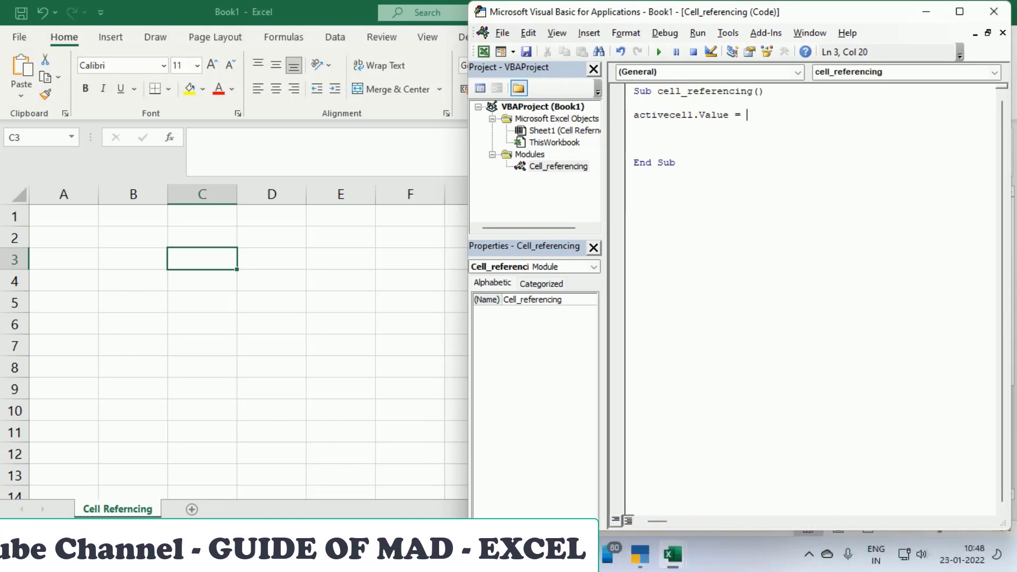
{"action": "type", "text": " \"Abh"}
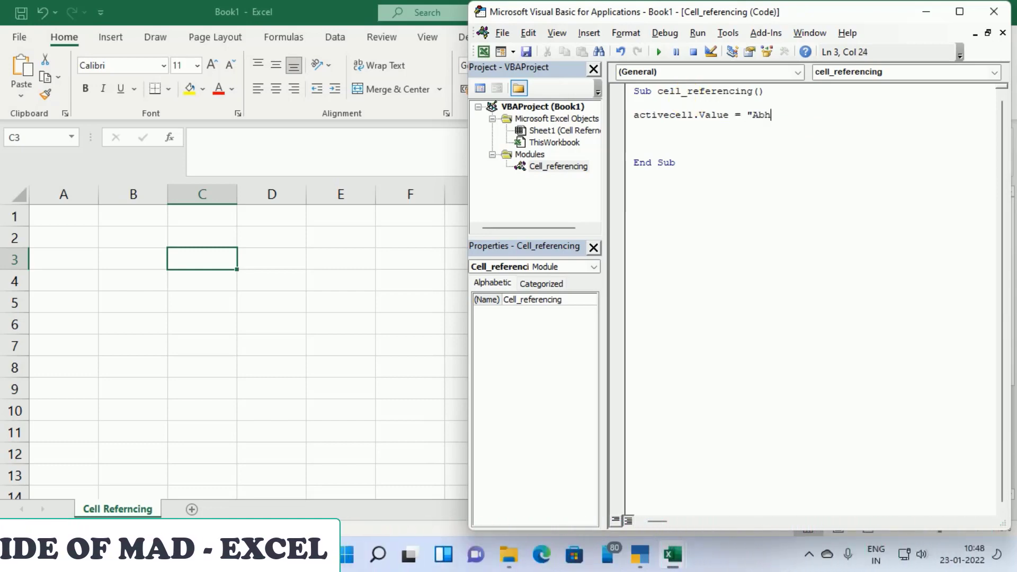
{"action": "type", "text": "ishek"}
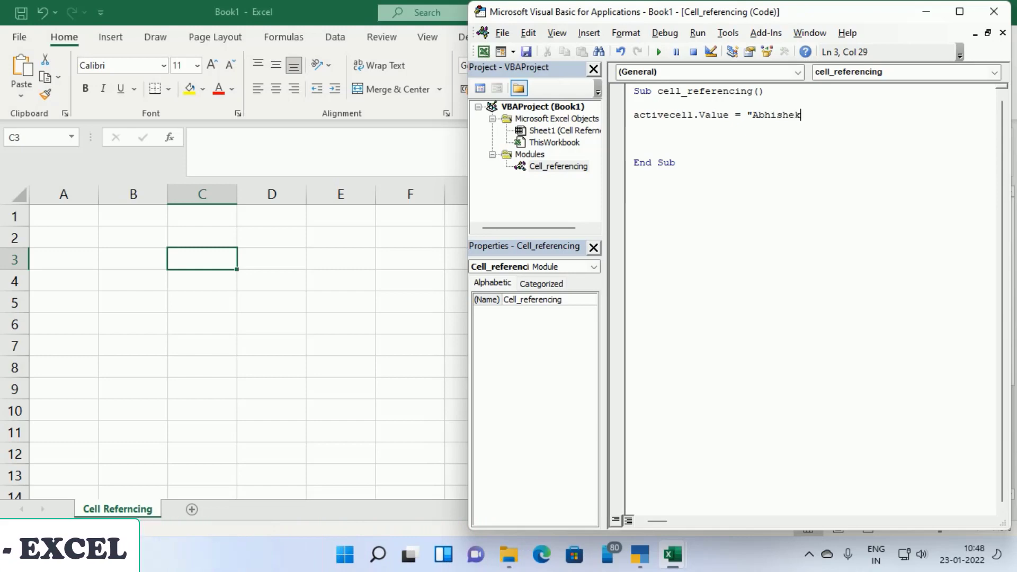
{"action": "type", "text": "\""}
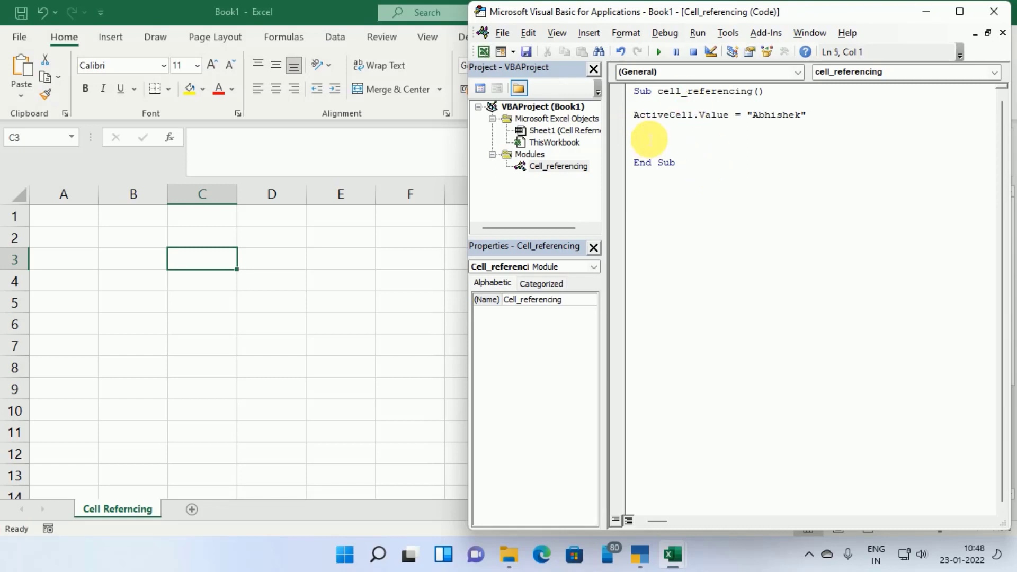
{"action": "left_click", "coordinate": [656, 52]}
{"action": "type", "text": "Activecell"}
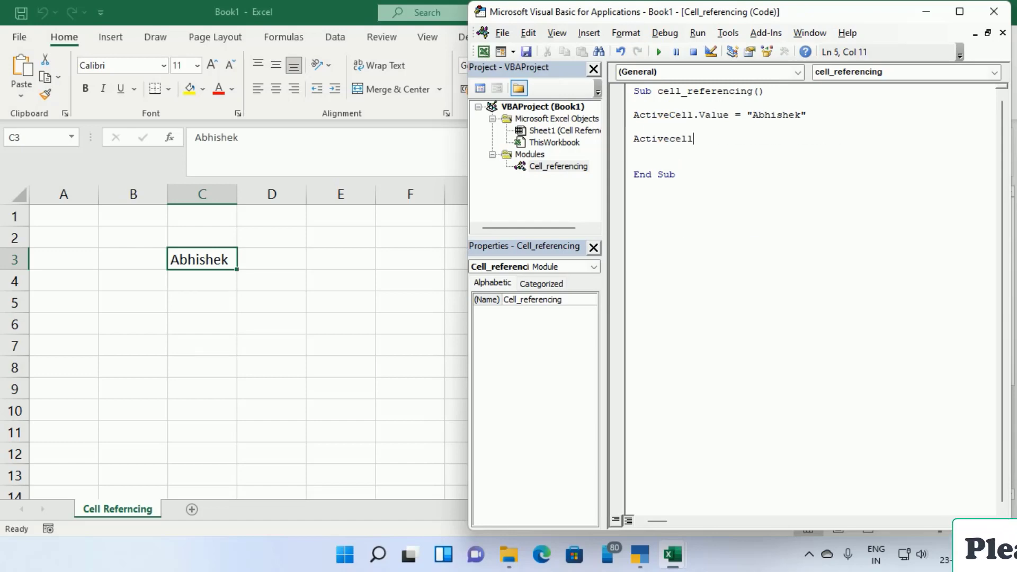
Add ActiveCell.Value = 140, rerun so C3 shows 140, and open the Debug menu
{"action": "type", "text": ".value"}
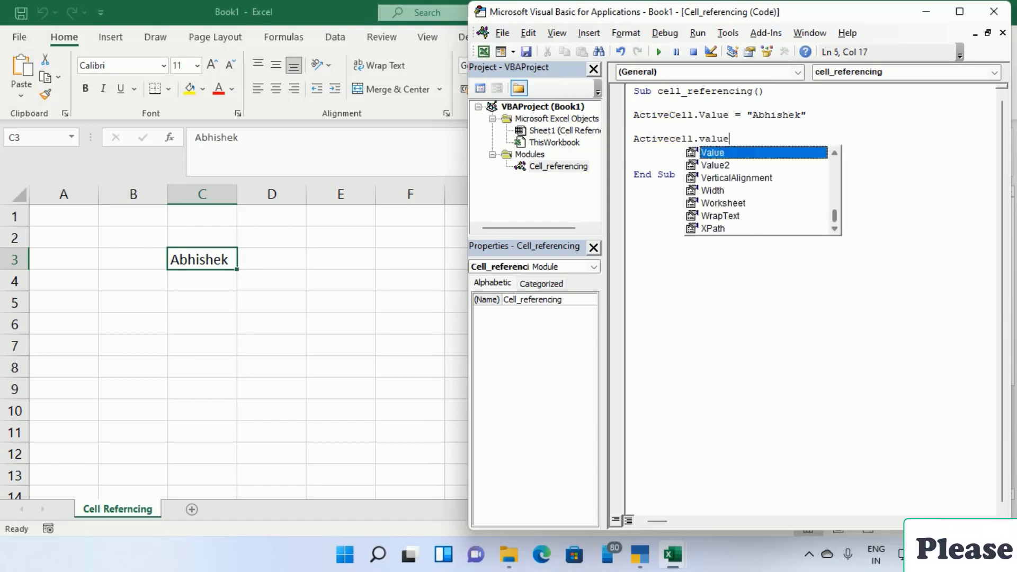
{"action": "type", "text": " = "}
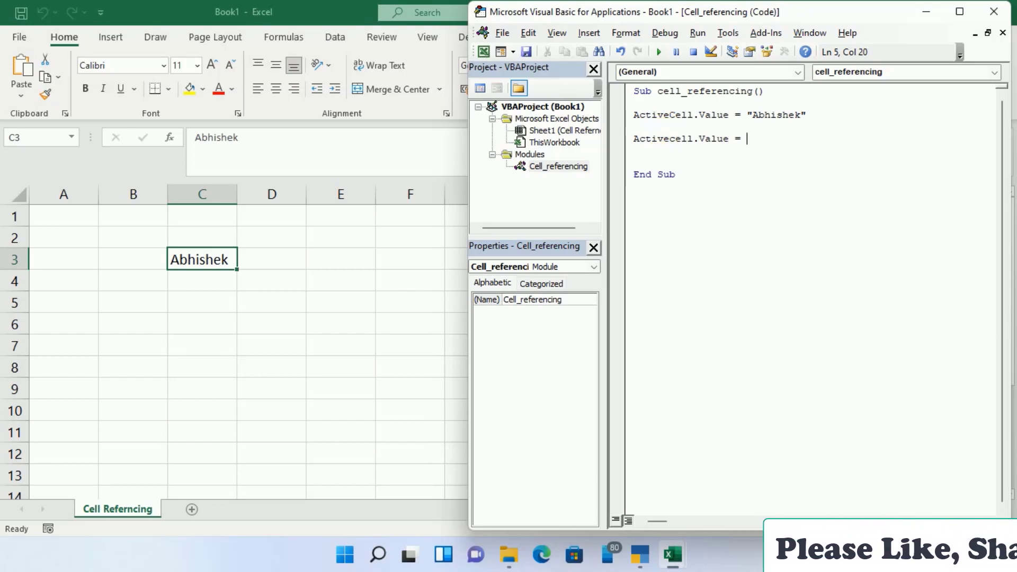
{"action": "type", "text": "140"}
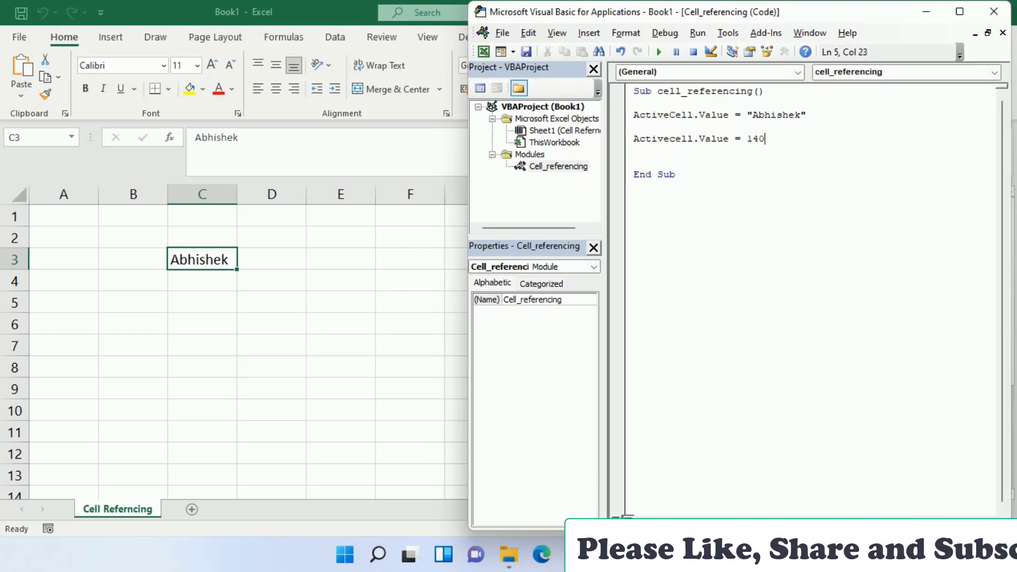
{"action": "left_click", "coordinate": [658, 51]}
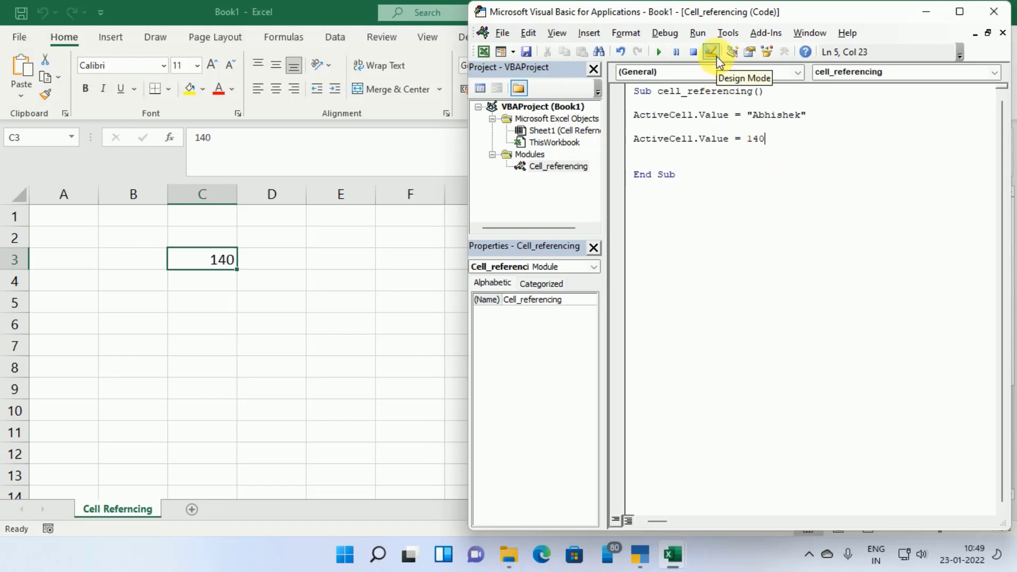
{"action": "left_click", "coordinate": [668, 36]}
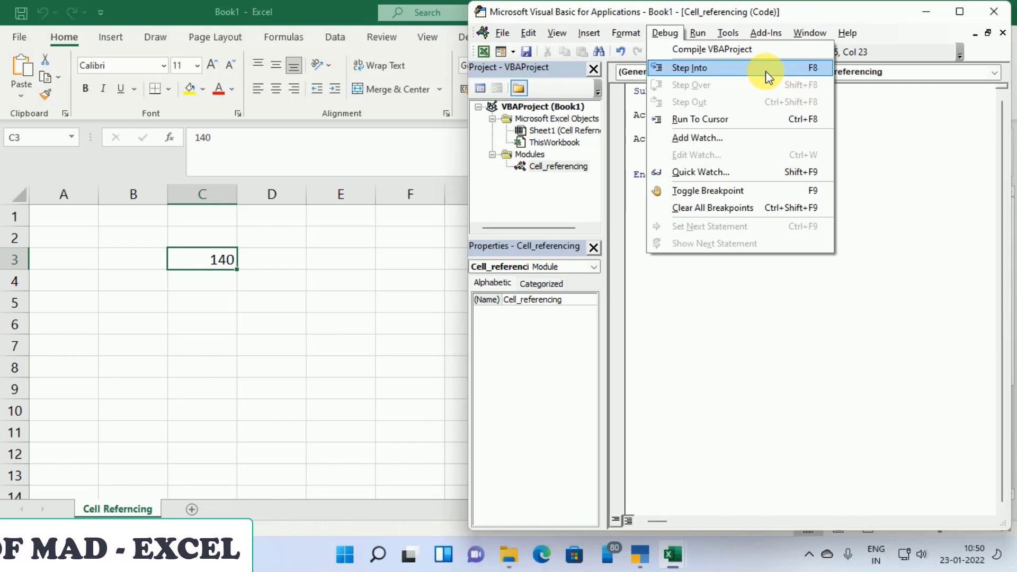
Step through cell_referencing with F8 so C3 gets Abhishek, then 140, until it ends
{"action": "left_click", "coordinate": [871, 122]}
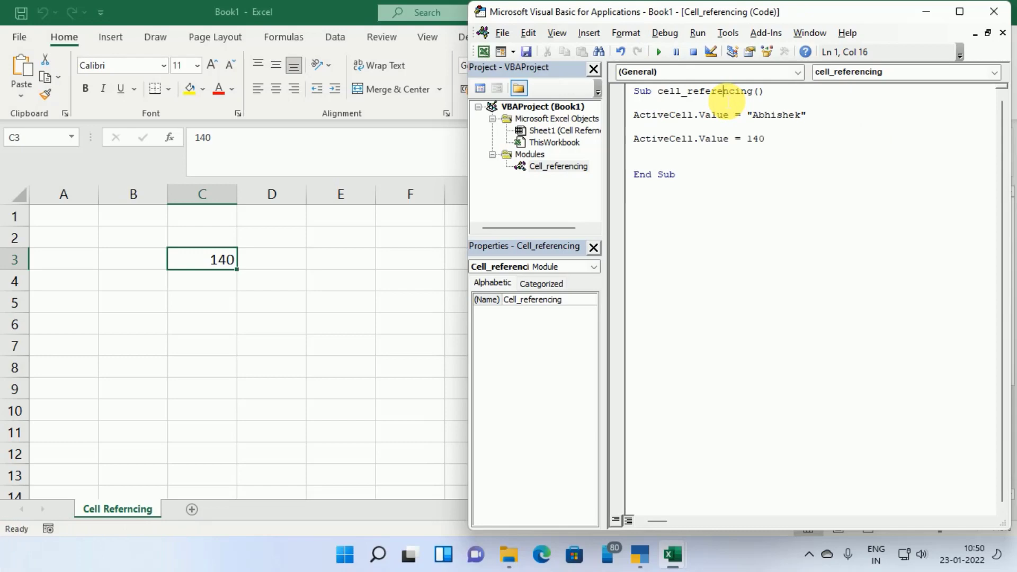
{"action": "key", "text": "F8"}
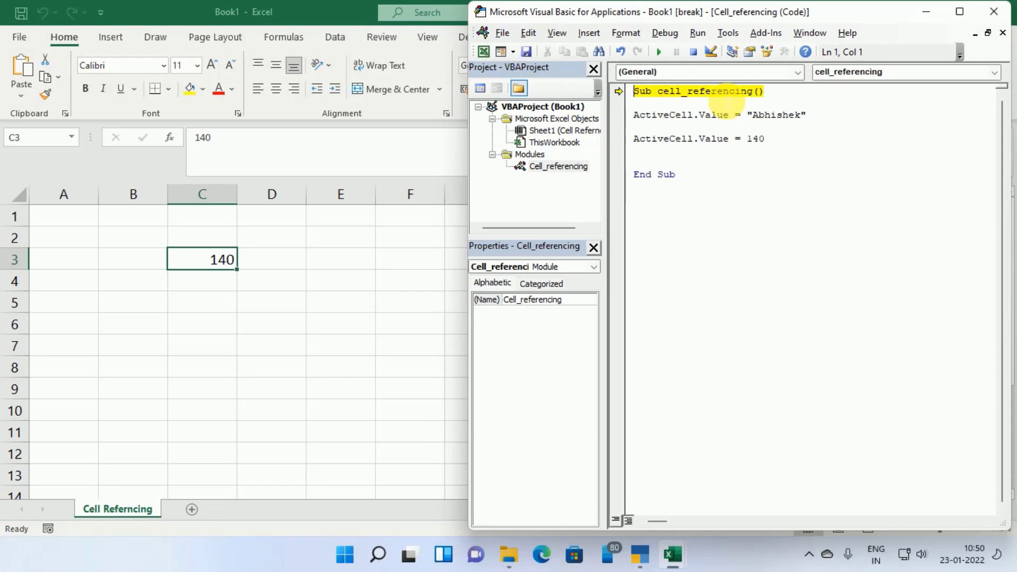
{"action": "key", "text": "F8"}
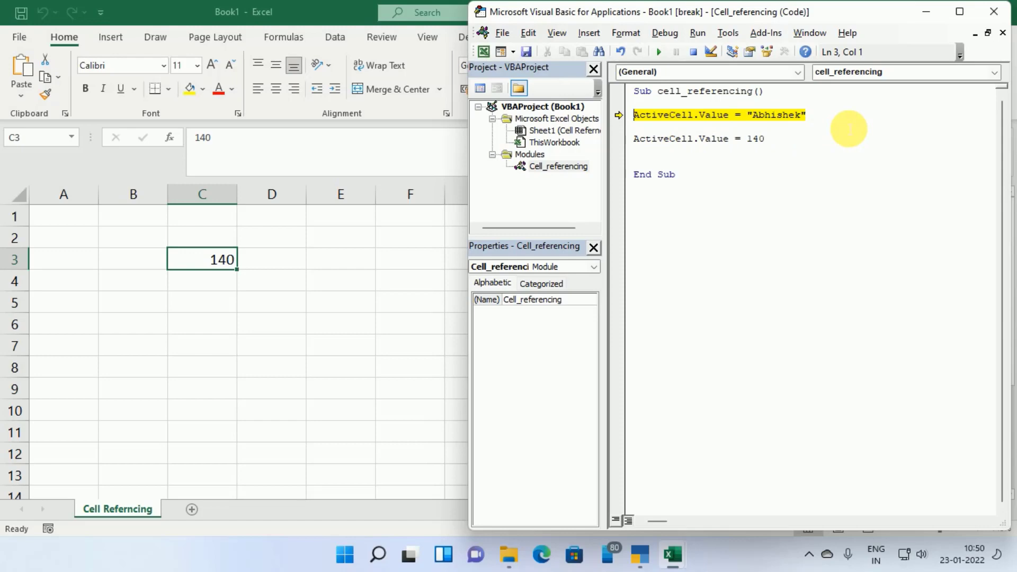
{"action": "key", "text": "F8"}
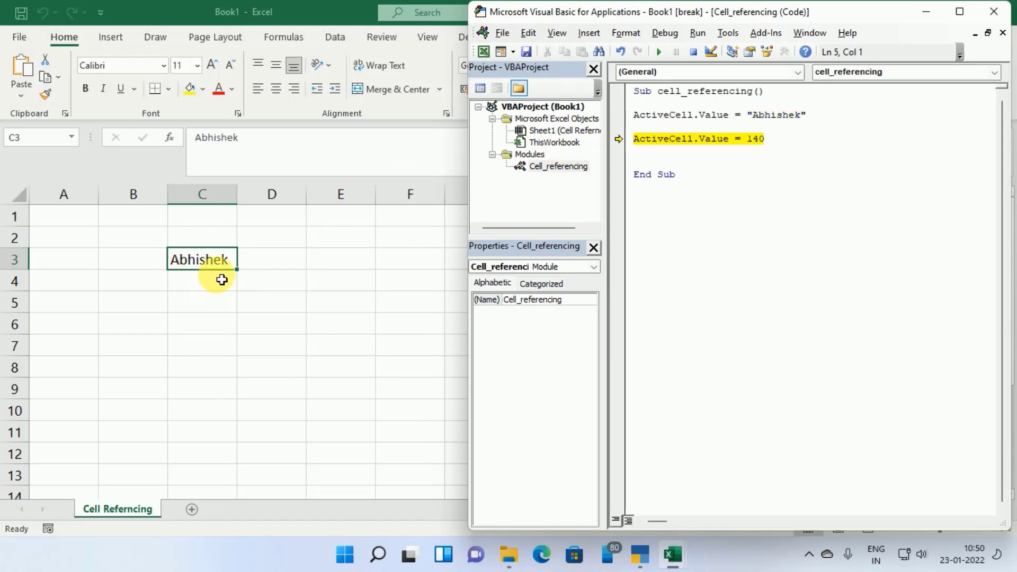
{"action": "key", "text": "F8"}
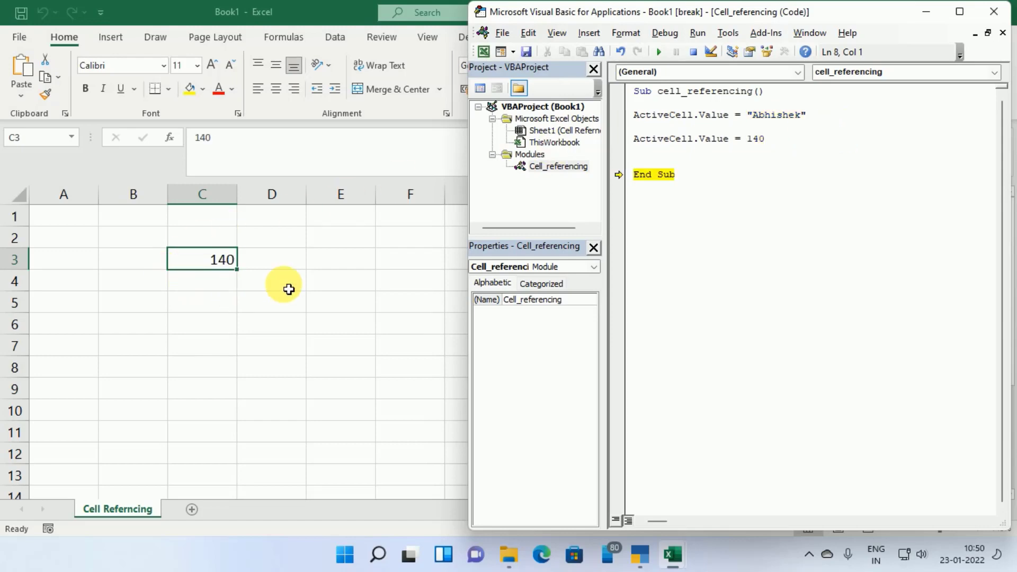
{"action": "key", "text": "F8"}
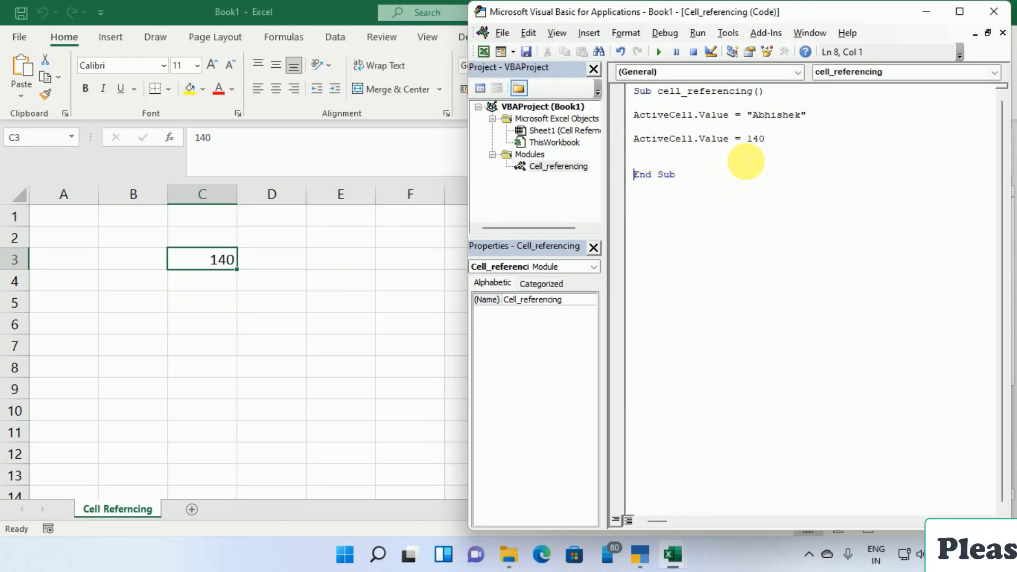
{"action": "left_click", "coordinate": [780, 148]}
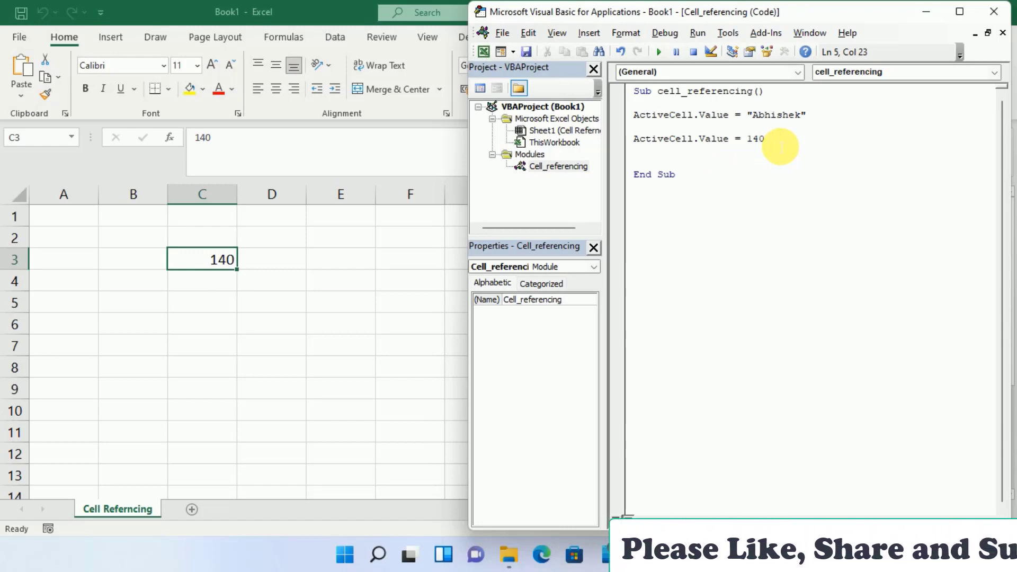
Add the statement [b5].value = 70 on a new line below the 140 statement
{"action": "key", "text": "Return"}
{"action": "key", "text": "Return"}
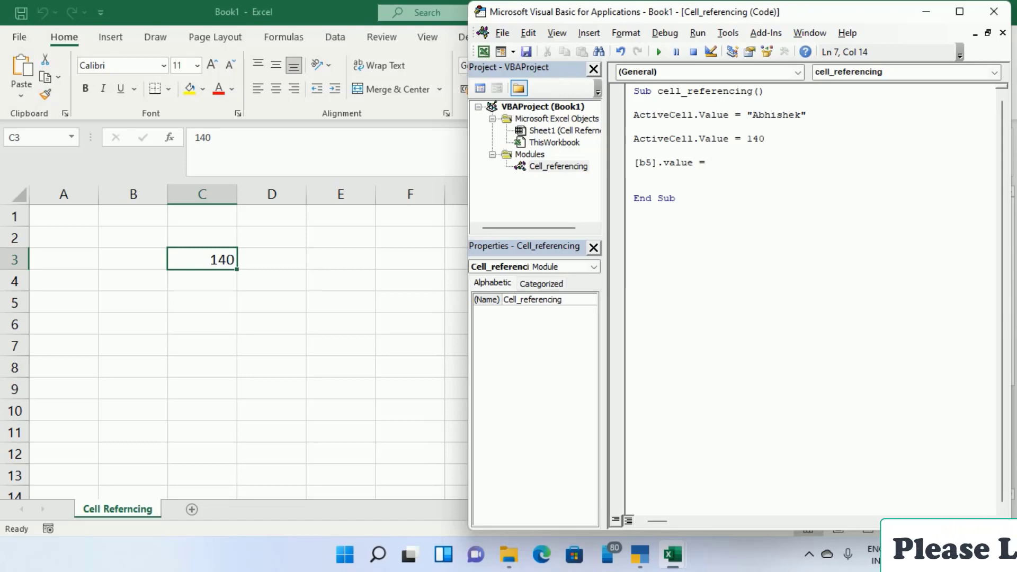
{"action": "type", "text": "70"}
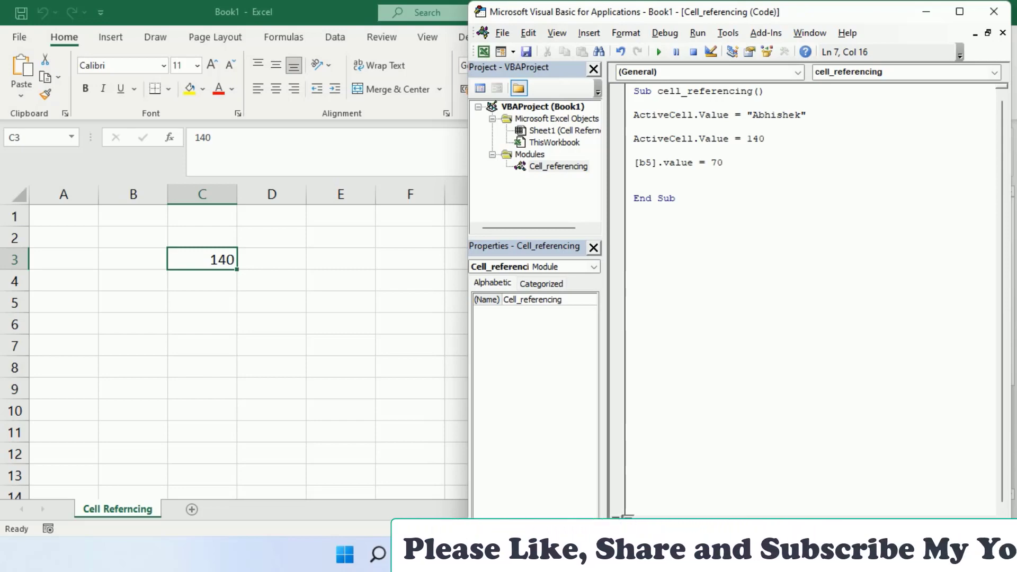
Step through the macro with F8 so cell B5 receives 70
{"action": "key", "text": "F8"}
{"action": "key", "text": "F8"}
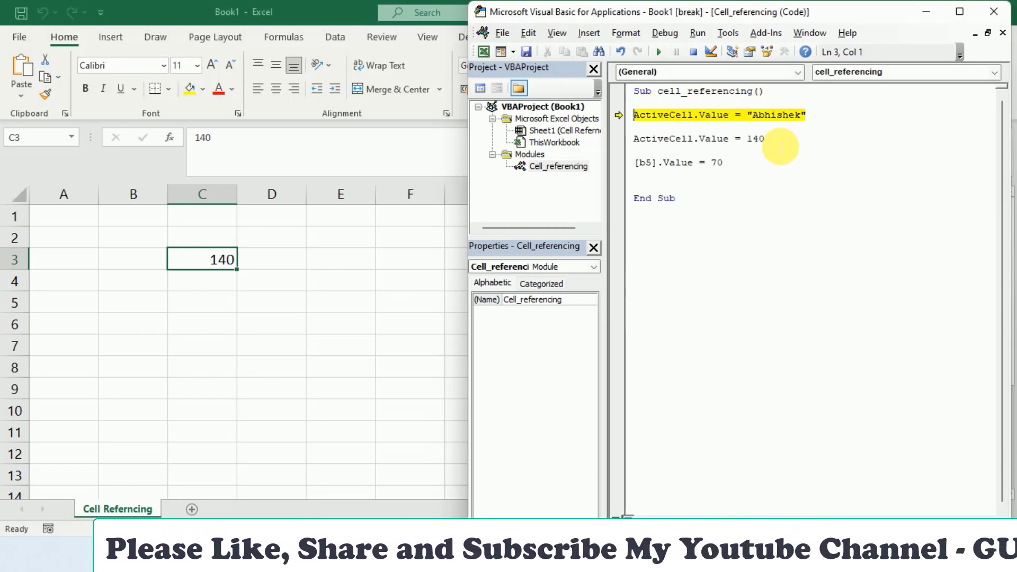
{"action": "key", "text": "F8"}
{"action": "key", "text": "F8"}
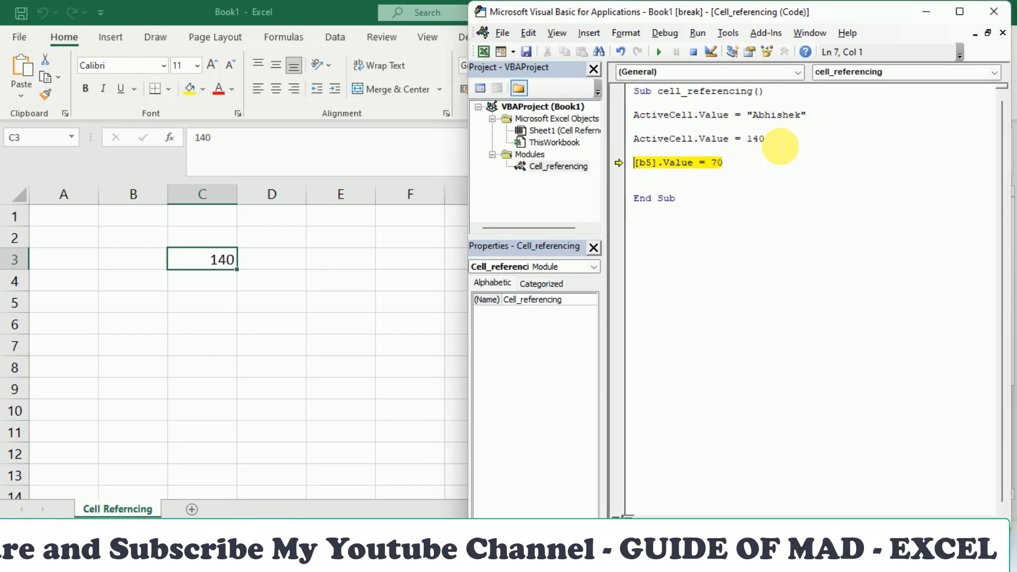
{"action": "key", "text": "F8"}
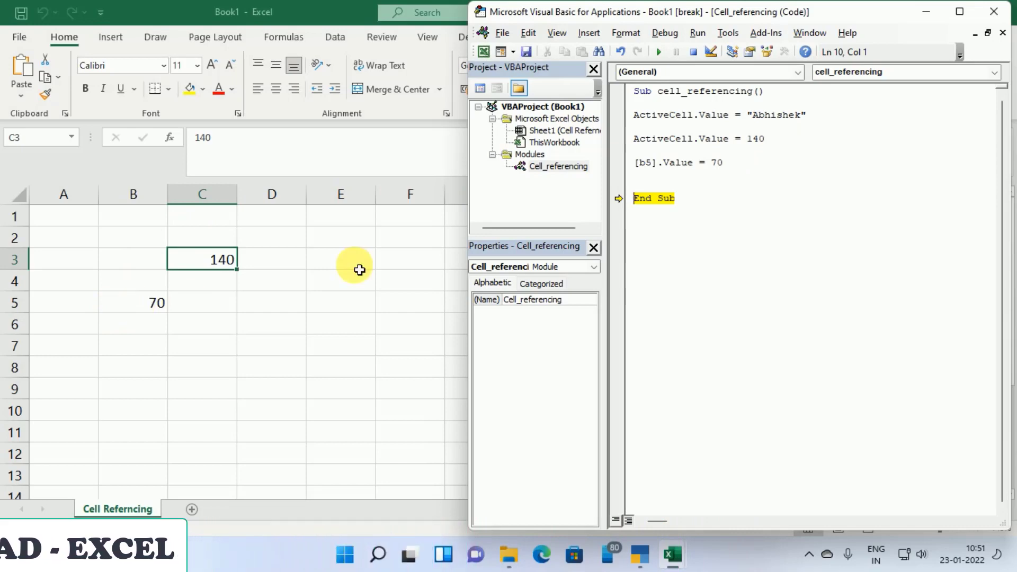
Leave a single blank line below the [b5] statement for the next line
{"action": "left_click", "coordinate": [751, 172]}
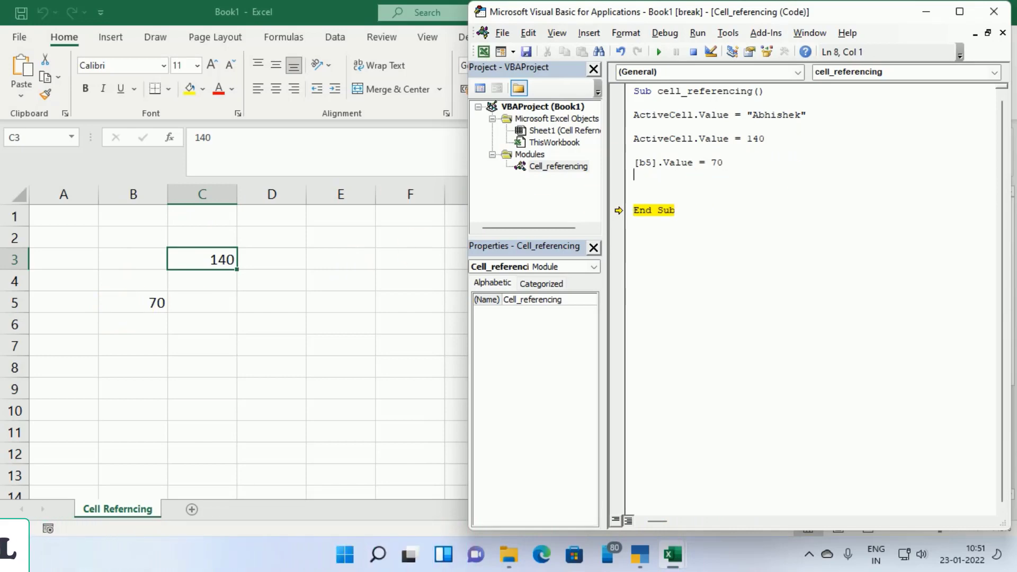
{"action": "key", "text": "Return"}
{"action": "key", "text": "Return"}
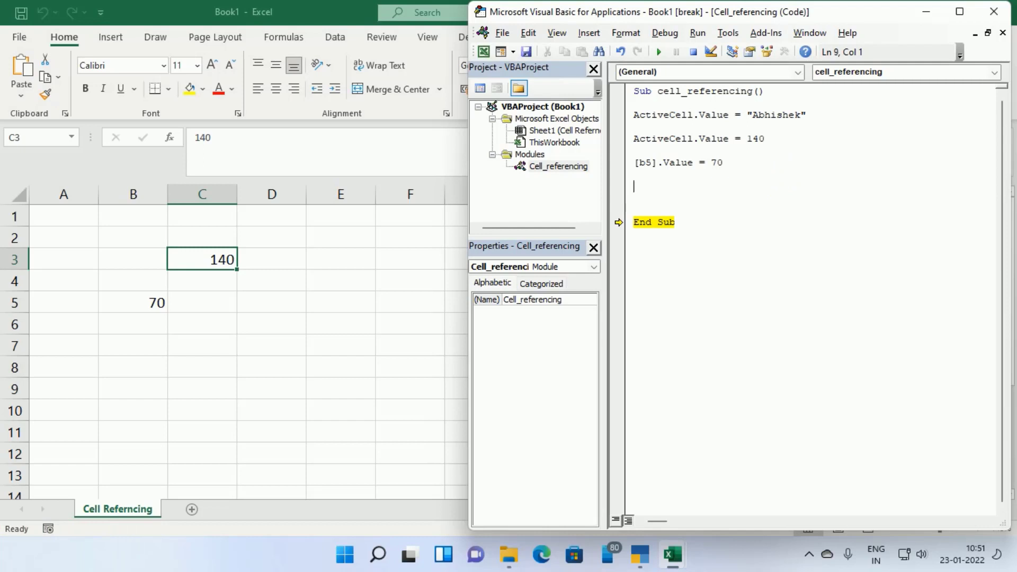
{"action": "key", "text": "BackSpace"}
{"action": "key", "text": "Return"}
{"action": "key", "text": "BackSpace"}
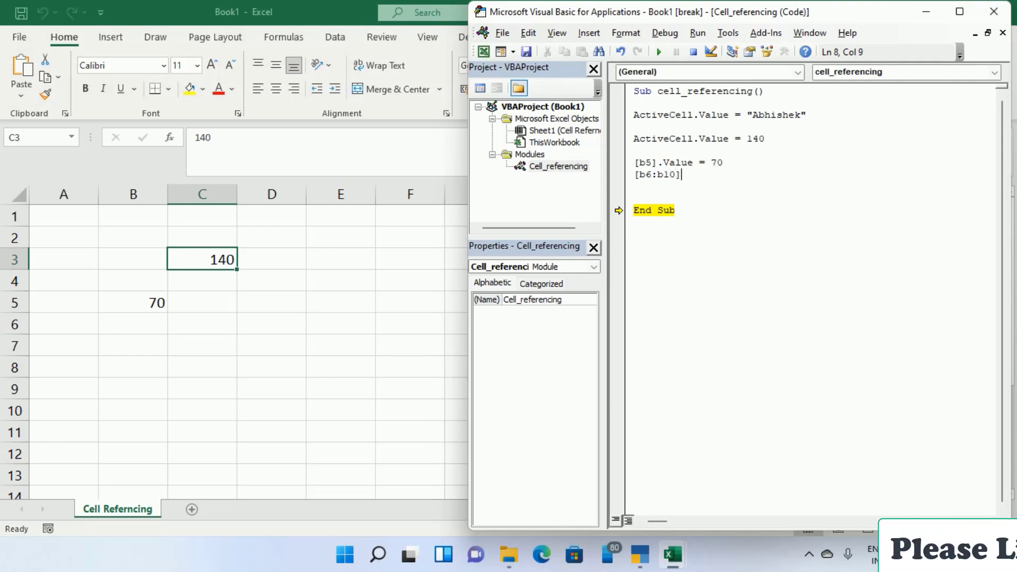
Complete the statement [b6:b10] = "India" and restart stepping with F8
{"action": "type", "text": "="}
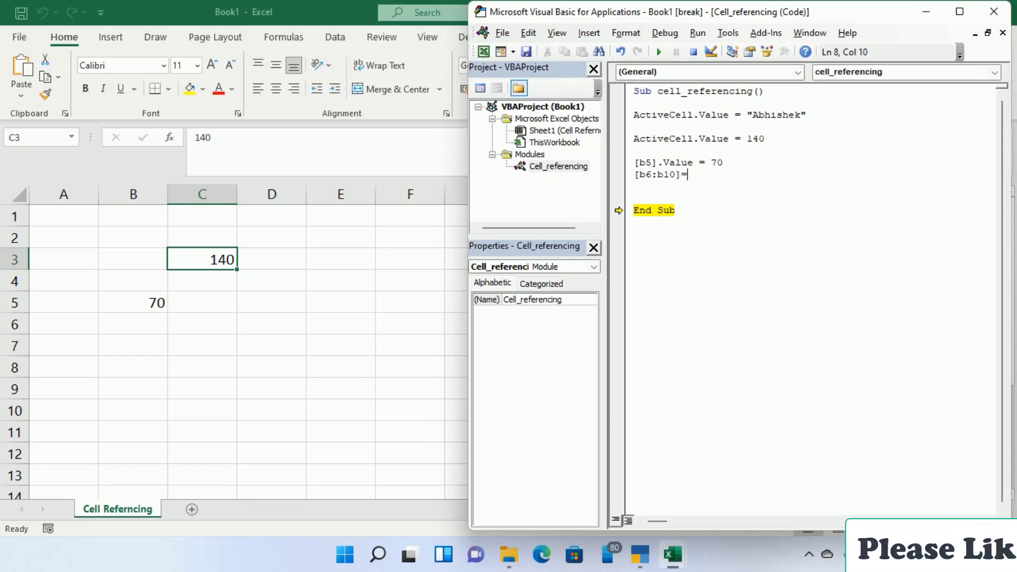
{"action": "type", "text": "\""}
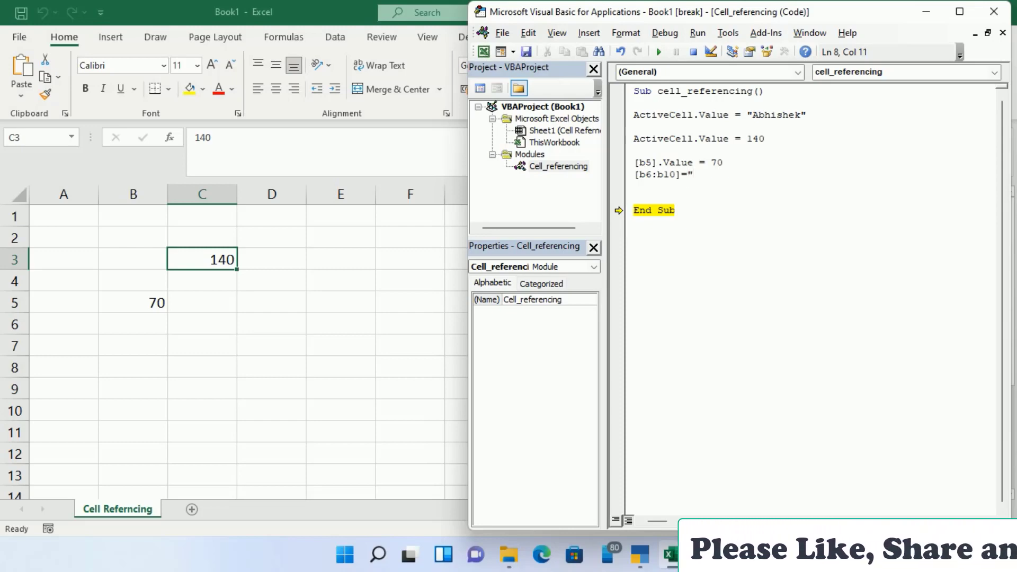
{"action": "type", "text": "India\""}
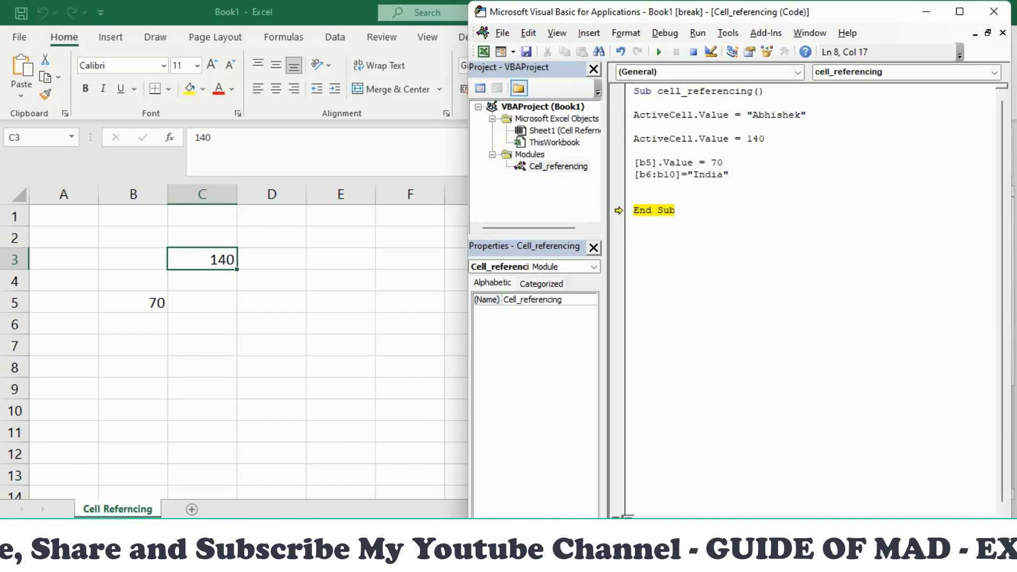
{"action": "key", "text": "F8"}
Step the macro so B6:B10 show India, then add a blank line below that statement
{"action": "key", "text": "F8"}
{"action": "key", "text": "F8"}
{"action": "key", "text": "F8"}
{"action": "key", "text": "F8"}
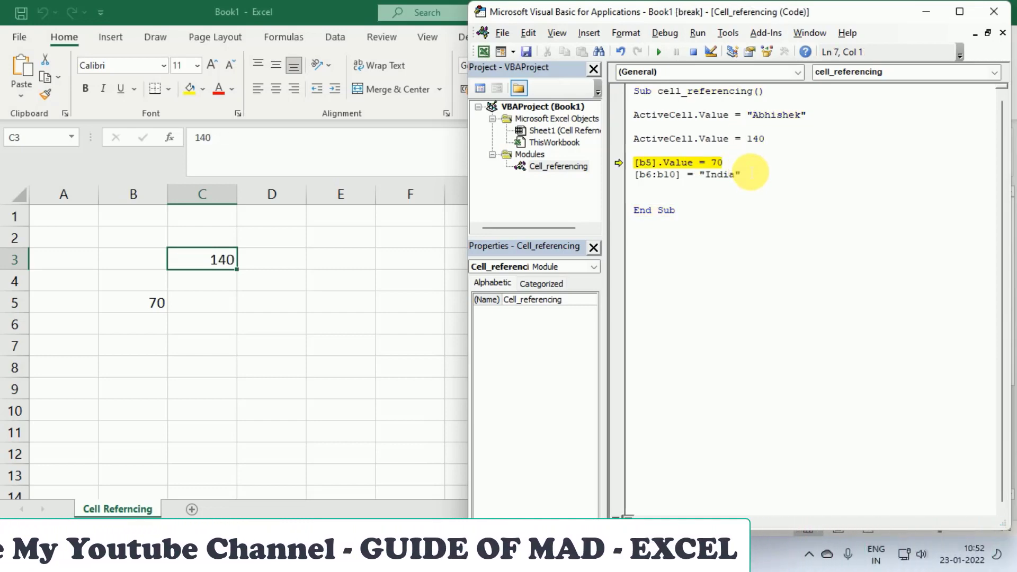
{"action": "key", "text": "F8"}
{"action": "key", "text": "F8"}
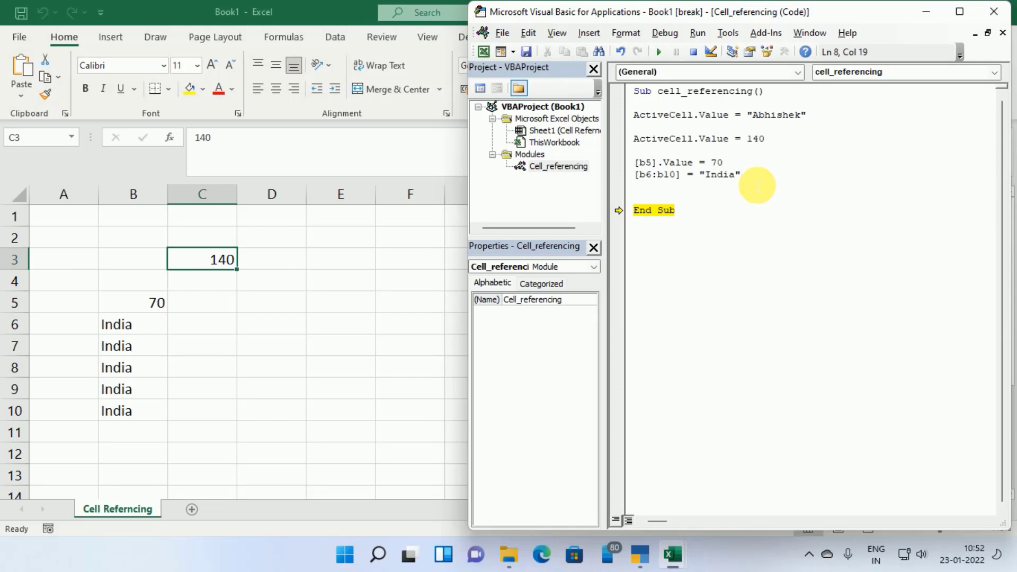
{"action": "key", "text": "Return"}
{"action": "key", "text": "Return"}
{"action": "key", "text": "Return"}
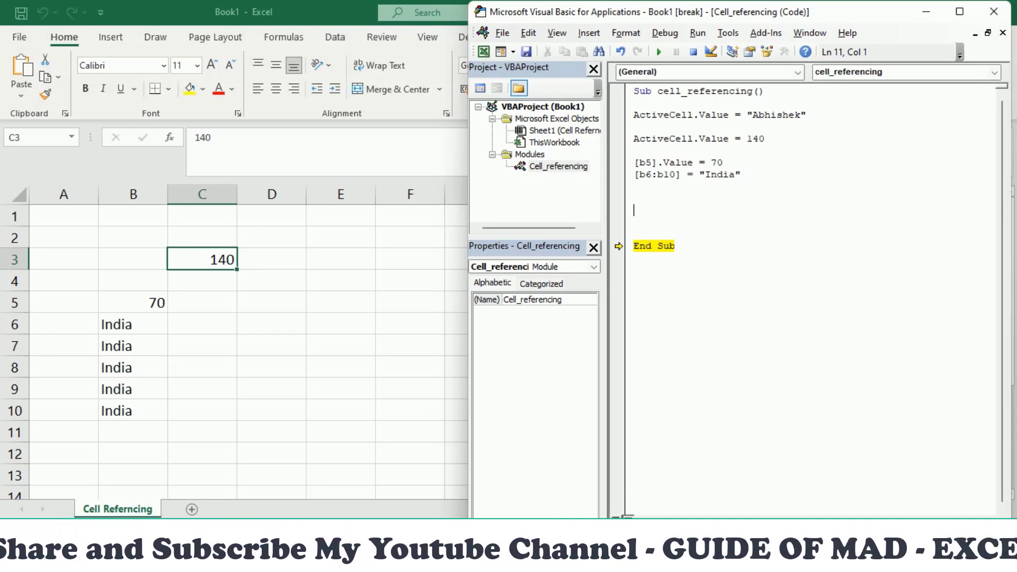
Type cells(4,5).value = "India" to write India into row 4, column 5
{"action": "type", "text": "cell"}
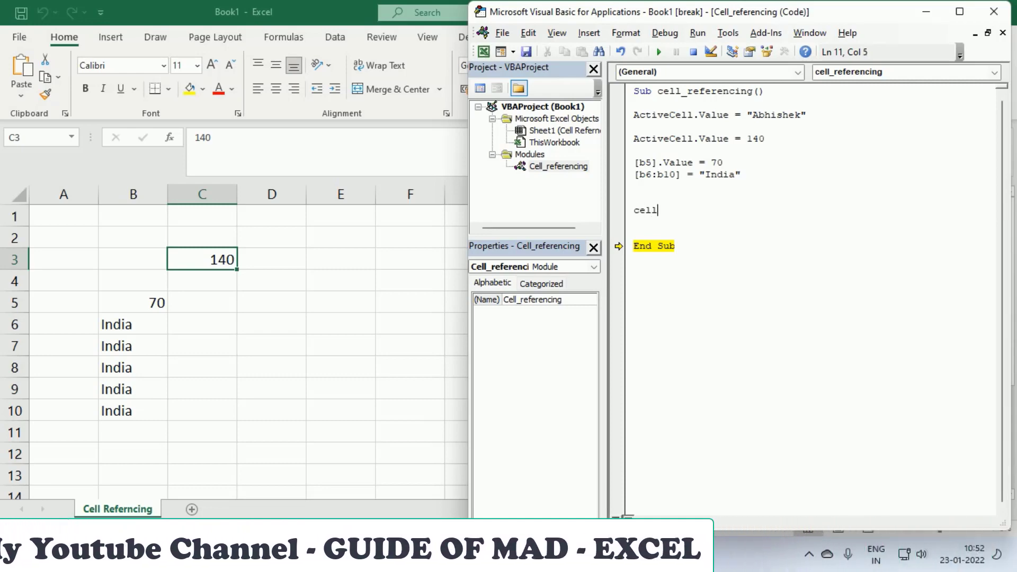
{"action": "type", "text": "s"}
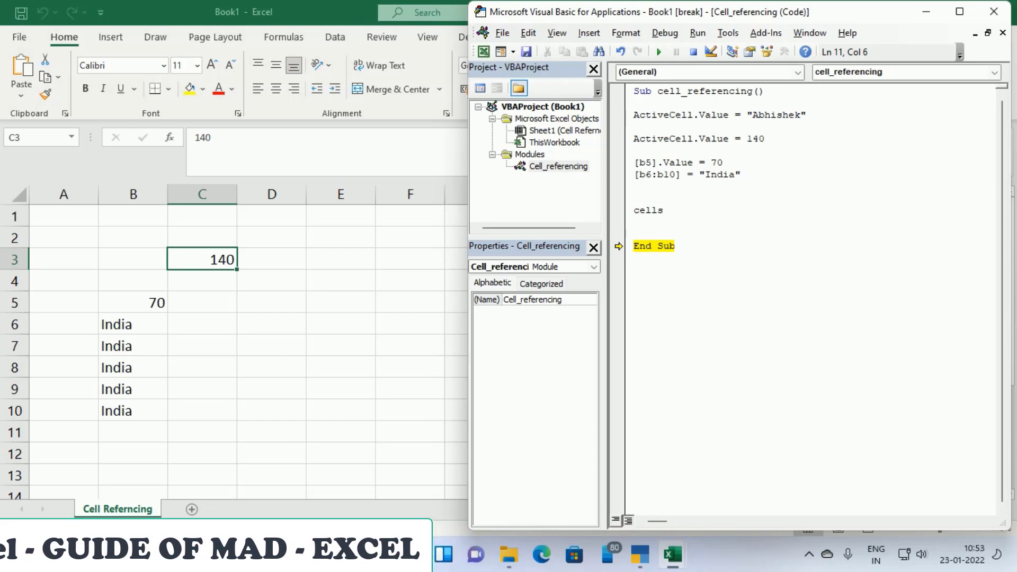
{"action": "type", "text": "("}
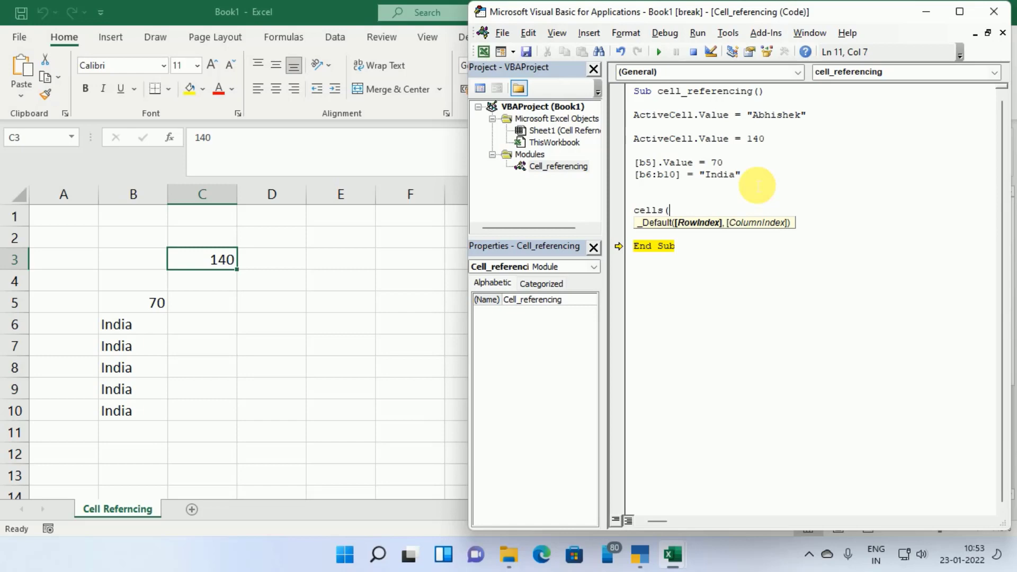
{"action": "type", "text": "4,"}
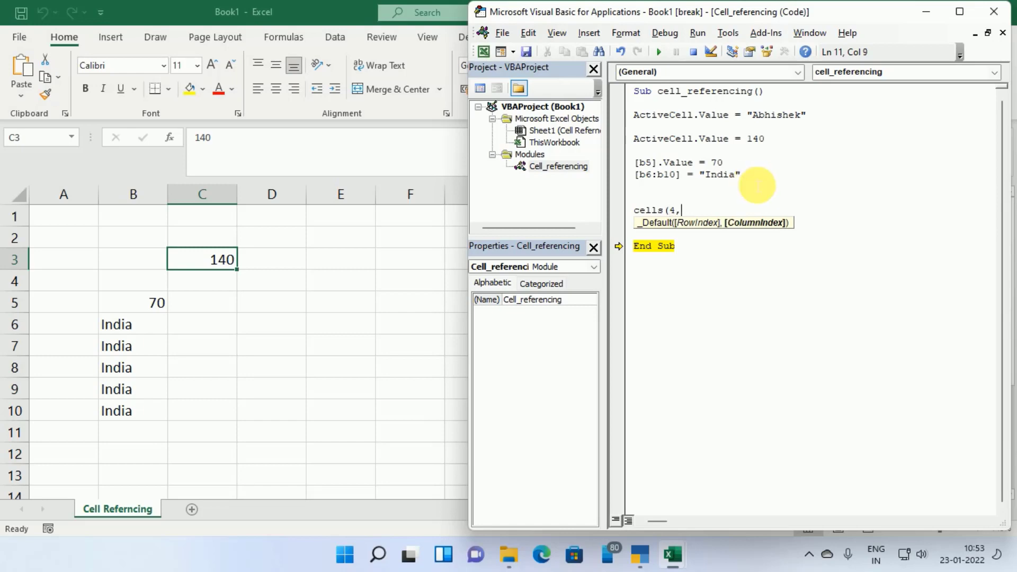
{"action": "type", "text": "5"}
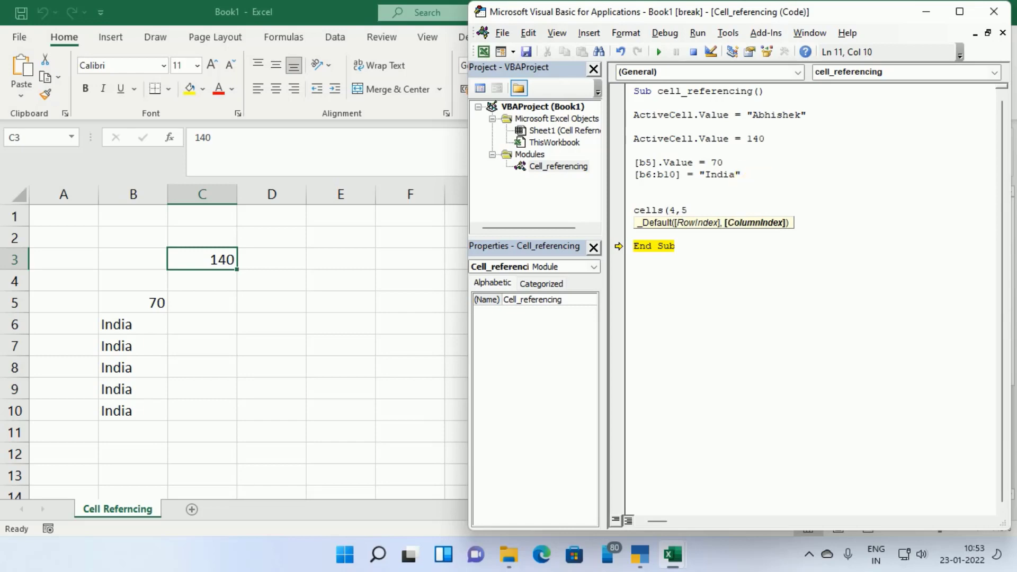
{"action": "type", "text": ")"}
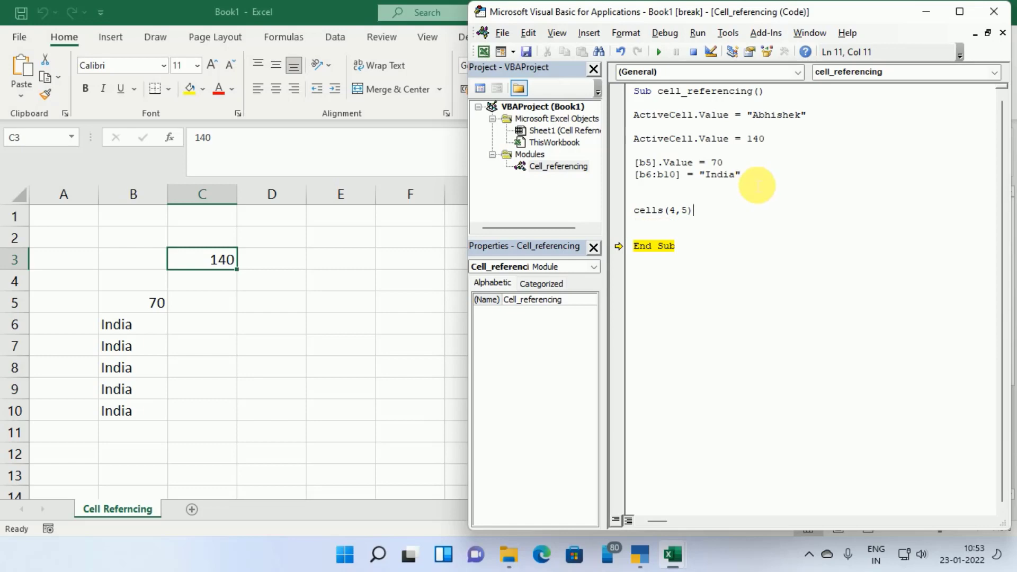
{"action": "type", "text": ".value"}
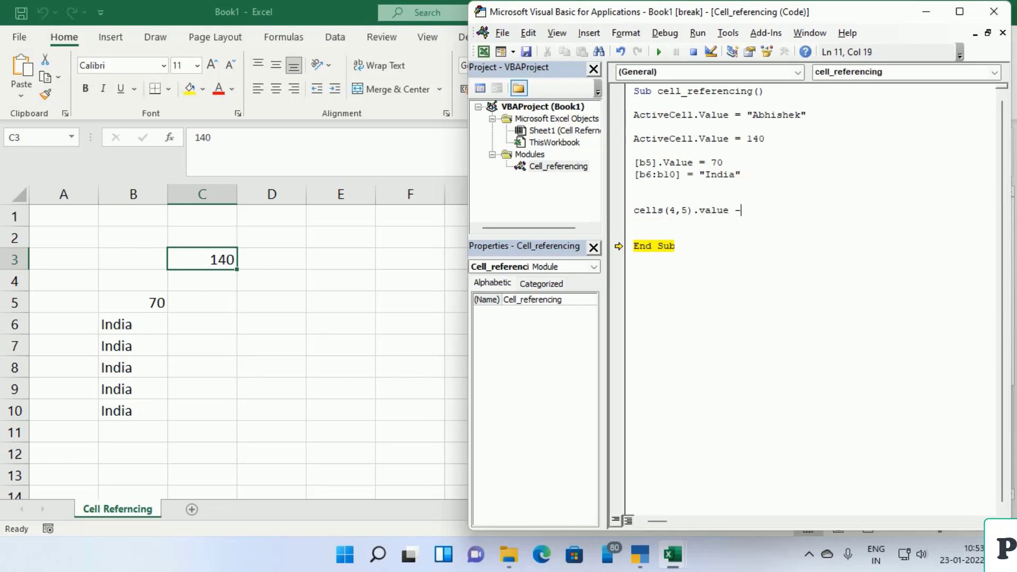
{"action": "type", "text": " = "}
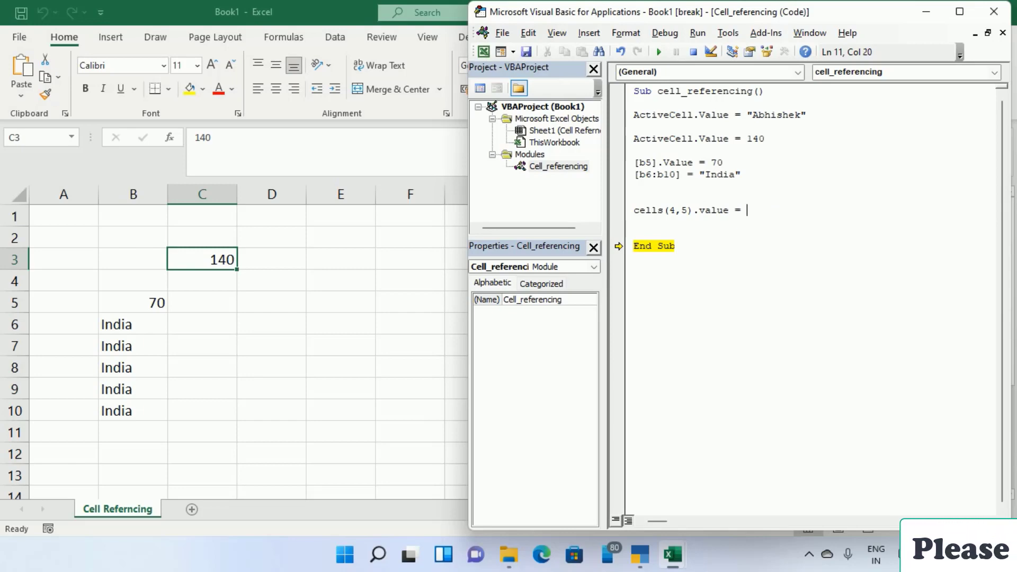
{"action": "type", "text": "\"India"}
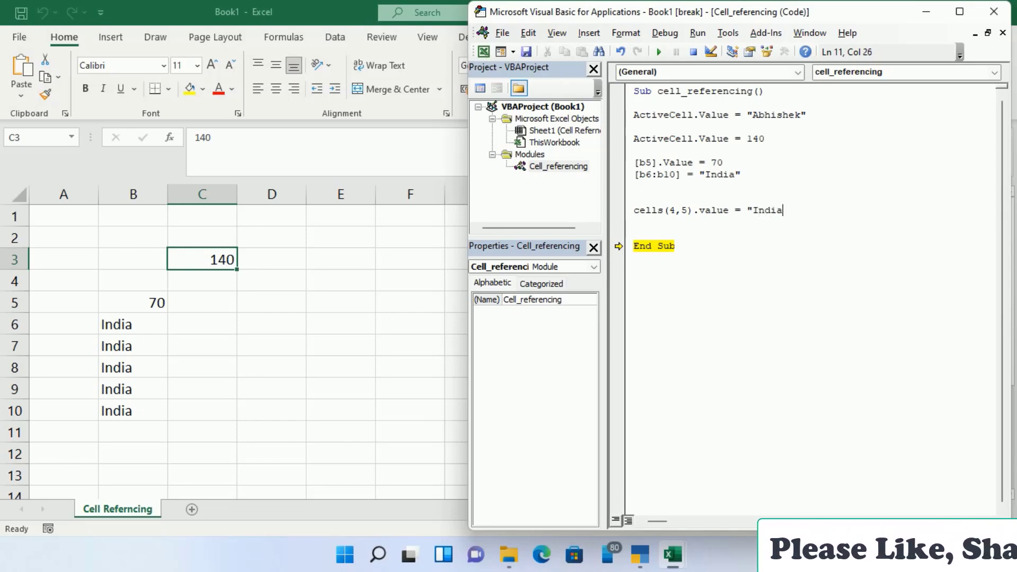
{"action": "type", "text": "\""}
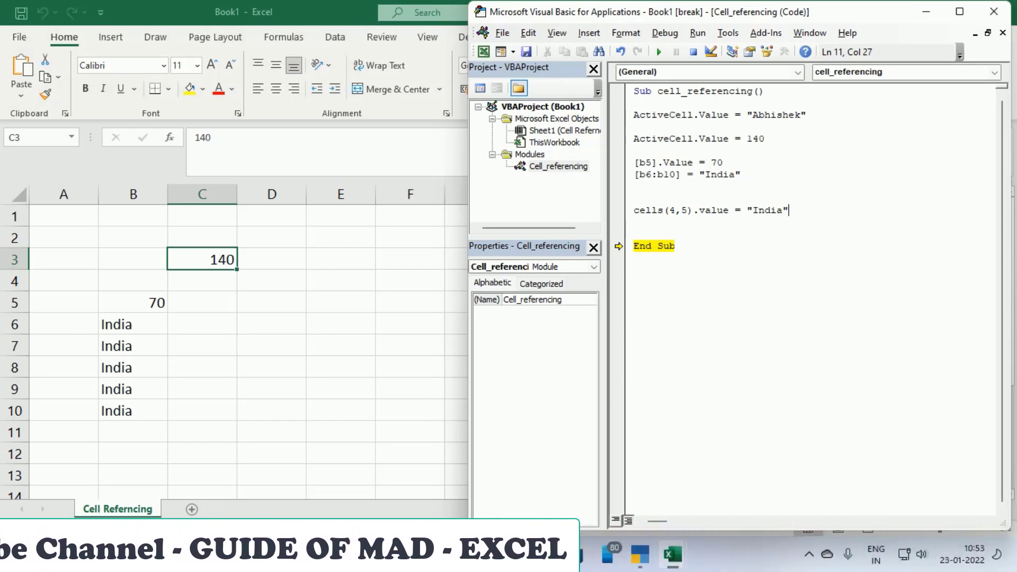
Rerun the macro step by step and confirm cell E4 on the worksheet shows India
{"action": "key", "text": "F8"}
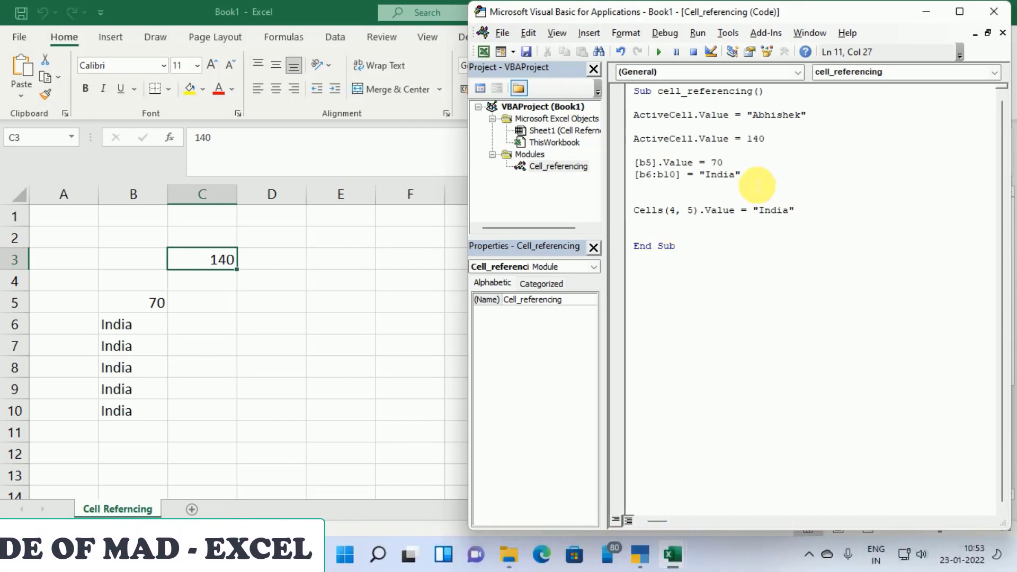
{"action": "key", "text": "F8"}
{"action": "key", "text": "F8"}
{"action": "key", "text": "F8"}
{"action": "key", "text": "F8"}
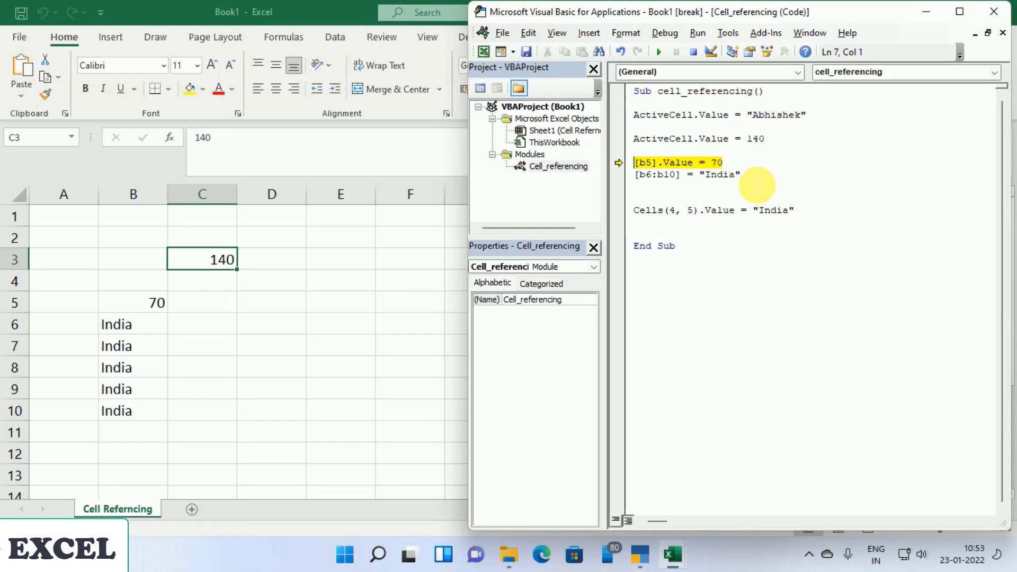
{"action": "key", "text": "F8"}
{"action": "key", "text": "F8"}
{"action": "key", "text": "F8"}
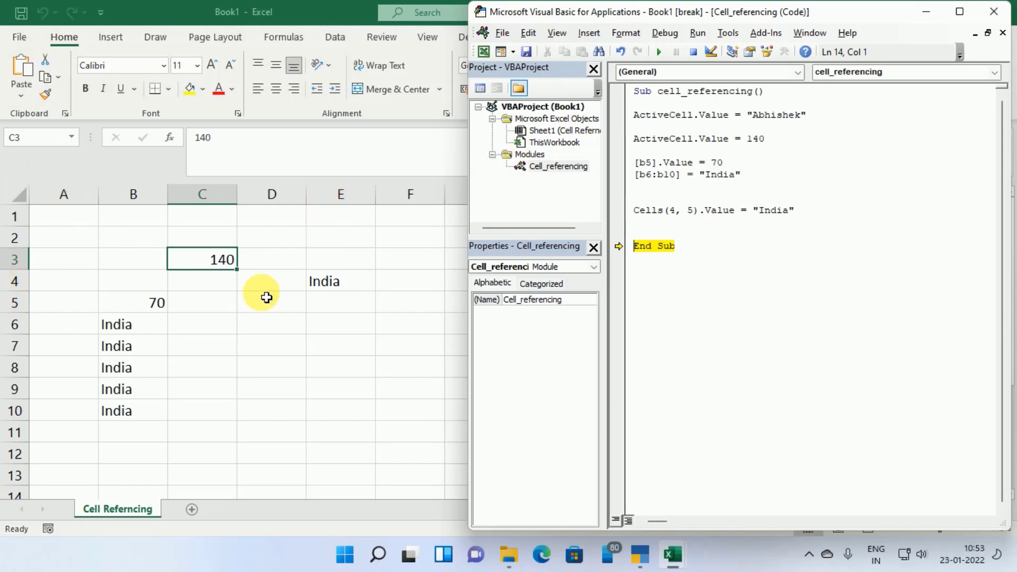
{"action": "left_click", "coordinate": [351, 281]}
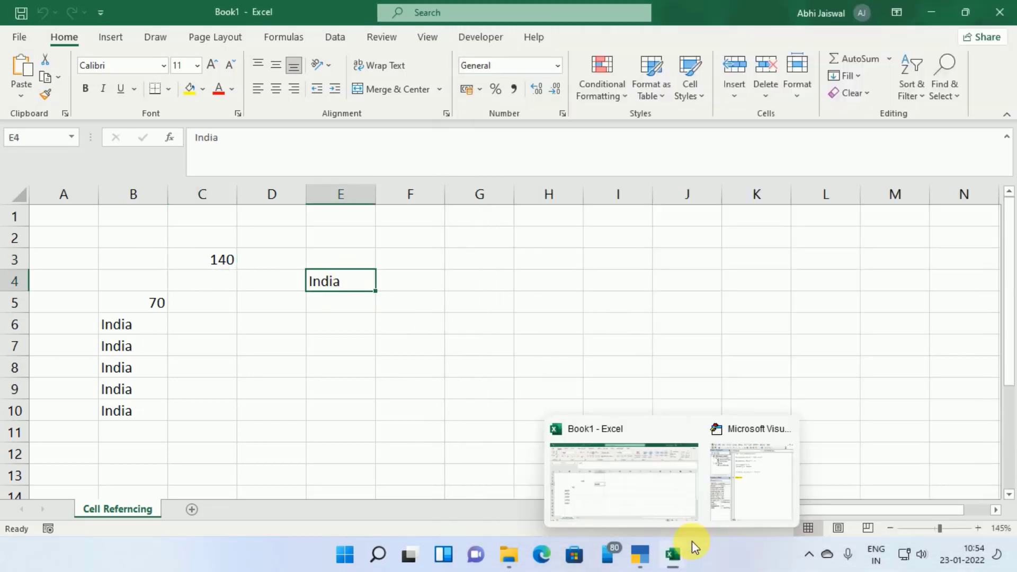
Back in the code, insert a new line below the Cells(4, 5) statement
{"action": "left_click", "coordinate": [765, 482]}
{"action": "left_click", "coordinate": [812, 216]}
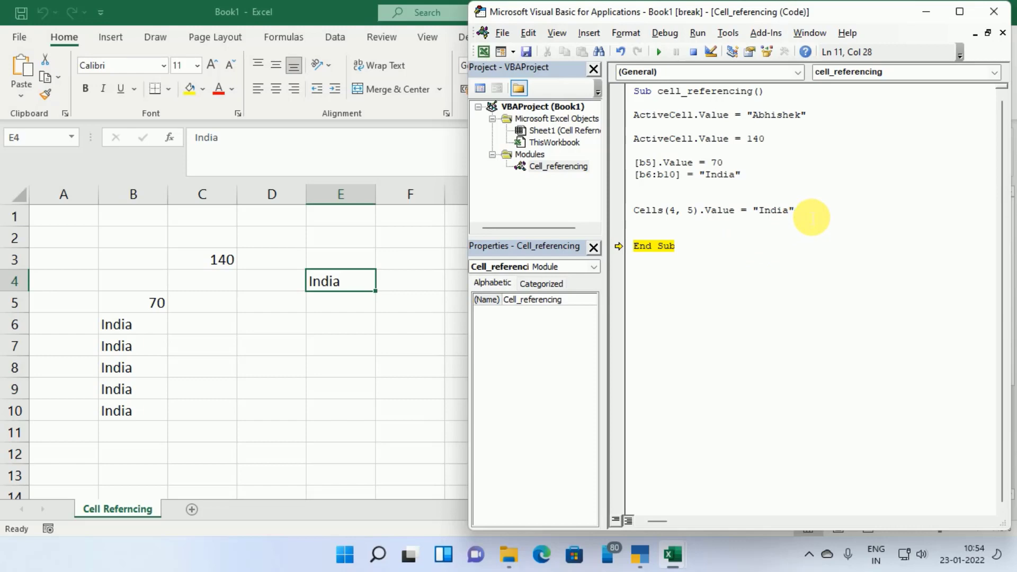
{"action": "key", "text": "Return"}
{"action": "type", "text": "Range"}
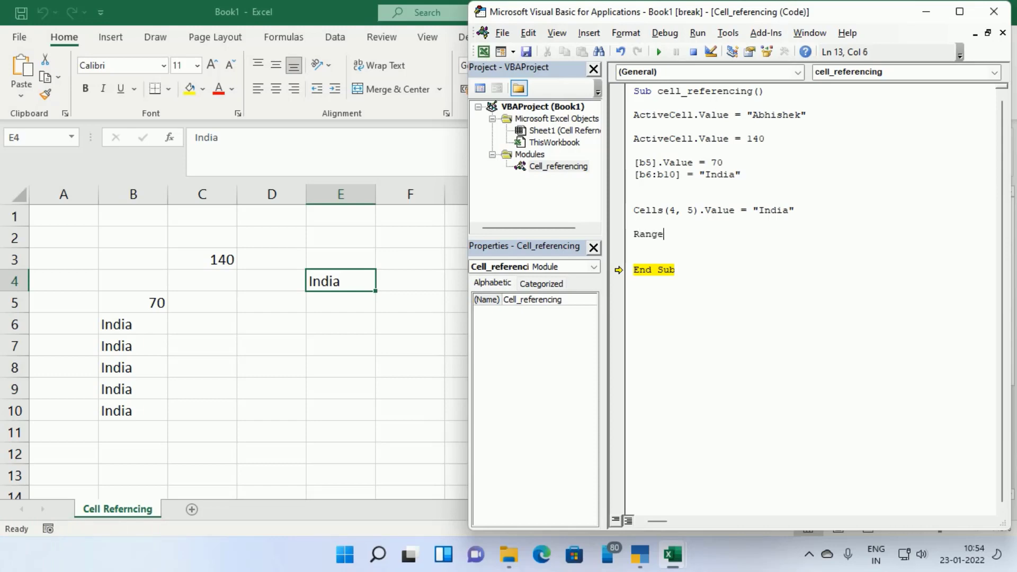
Write the line Range("D6").Value = followed by a quoted person's name
{"action": "type", "text": "(\"D6"}
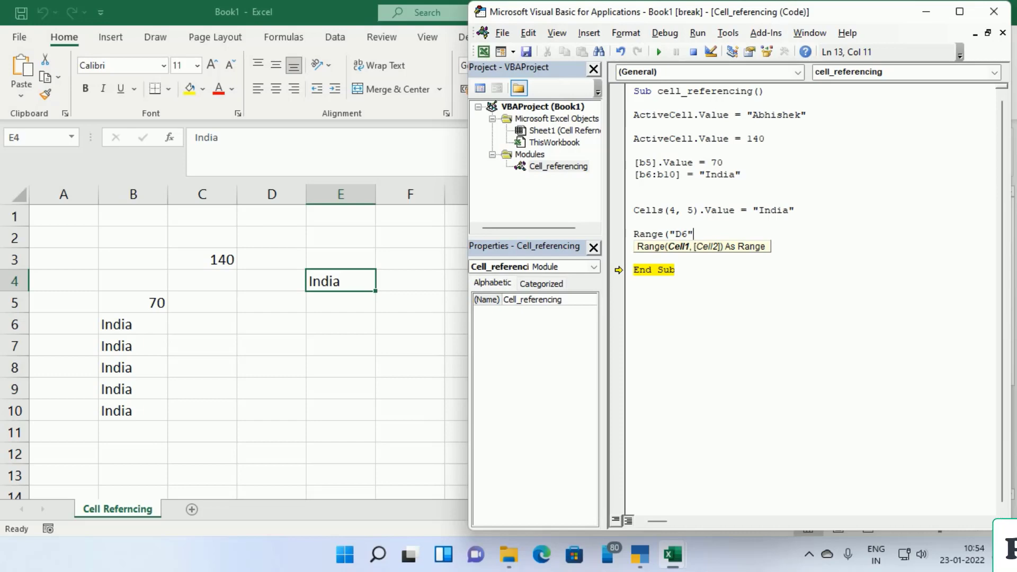
{"action": "type", "text": ")"}
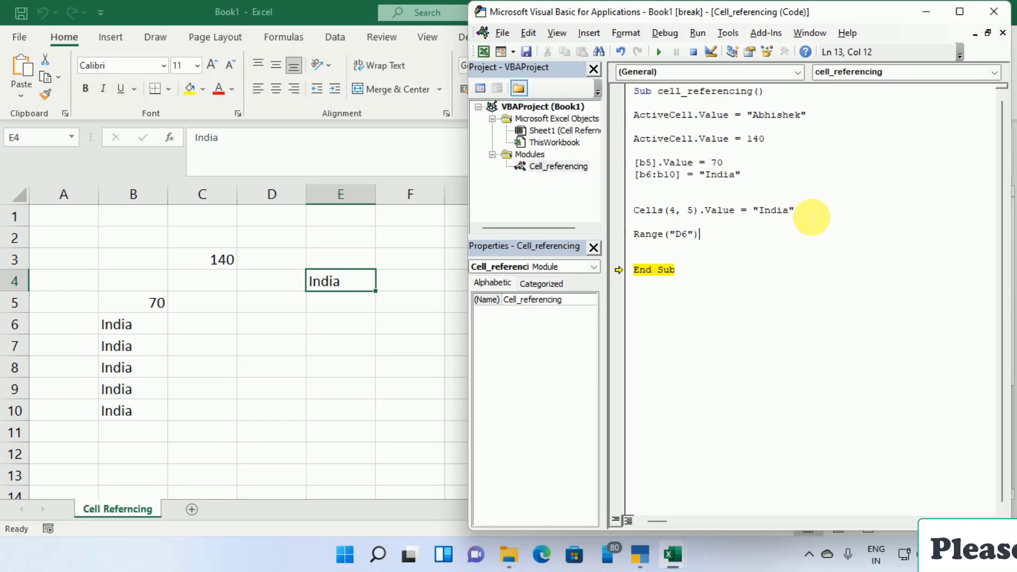
{"action": "type", "text": ".Va"}
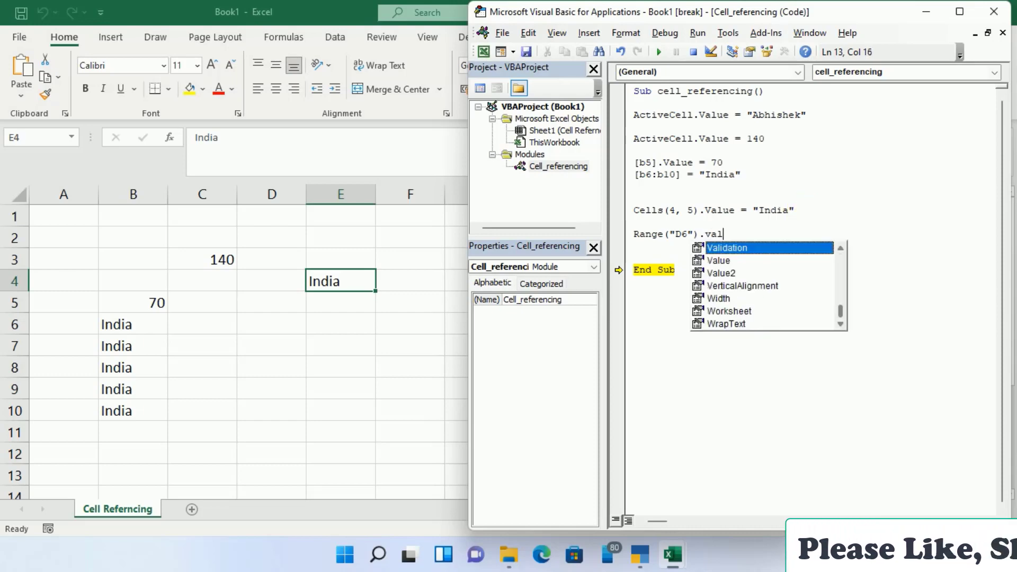
{"action": "type", "text": "lue="}
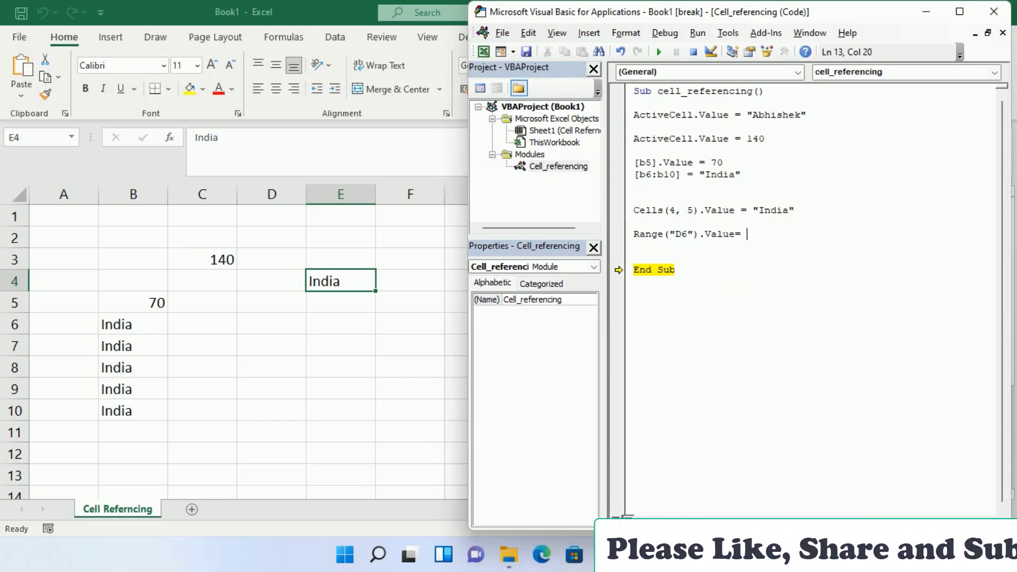
{"action": "key", "text": "BackSpace"}
{"action": "type", "text": "\"Abhishek"}
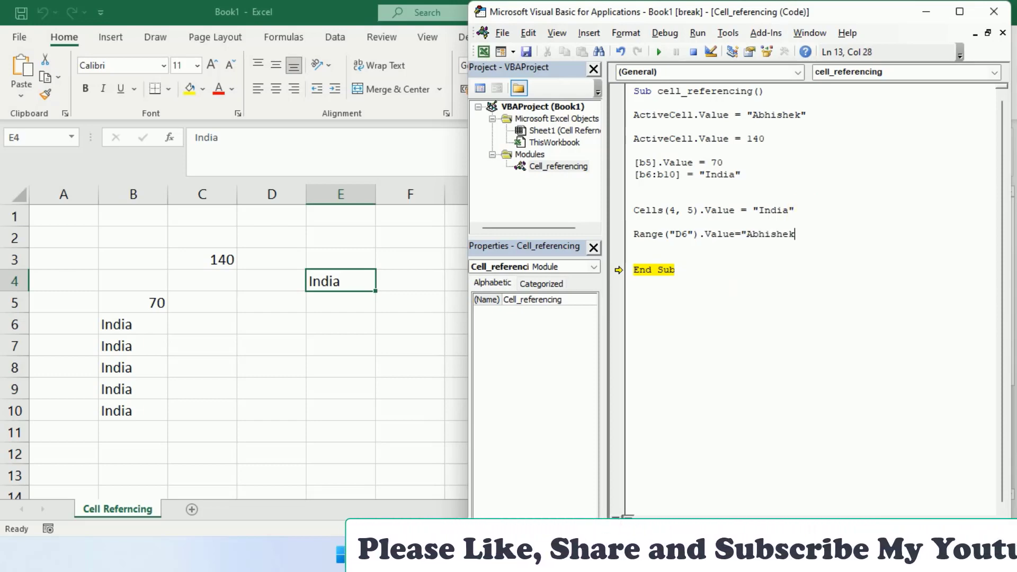
{"action": "type", "text": "\""}
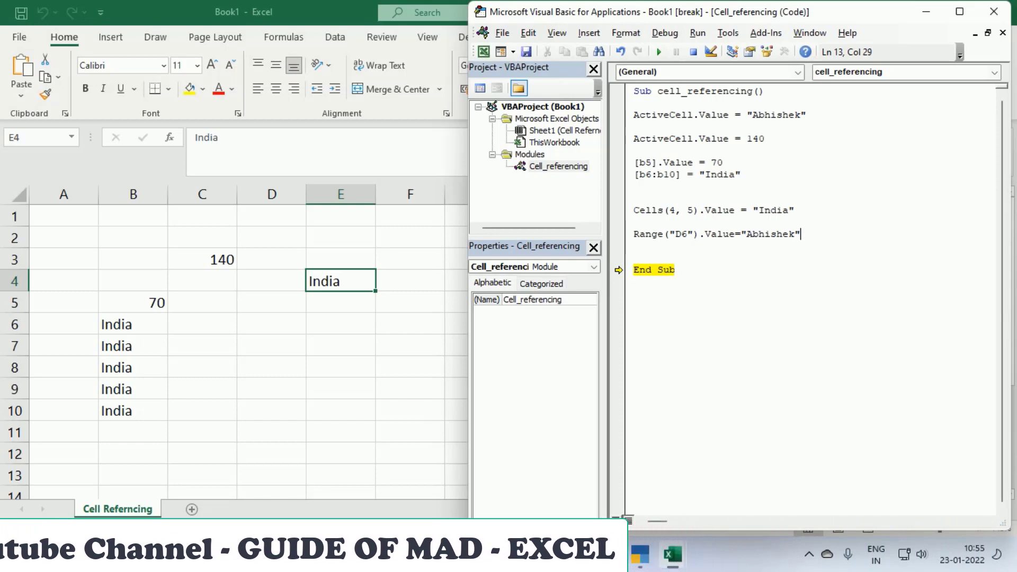
On a new line, begin the statement assigning "Mumbai" to Range("d7:d10")
{"action": "key", "text": "Return"}
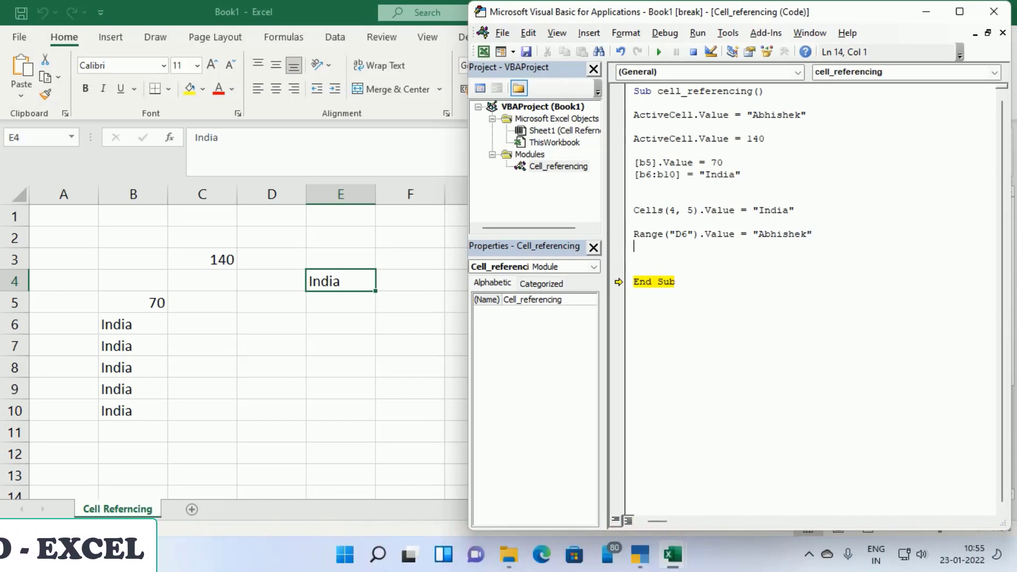
{"action": "key", "text": "Return"}
{"action": "type", "text": "Range"}
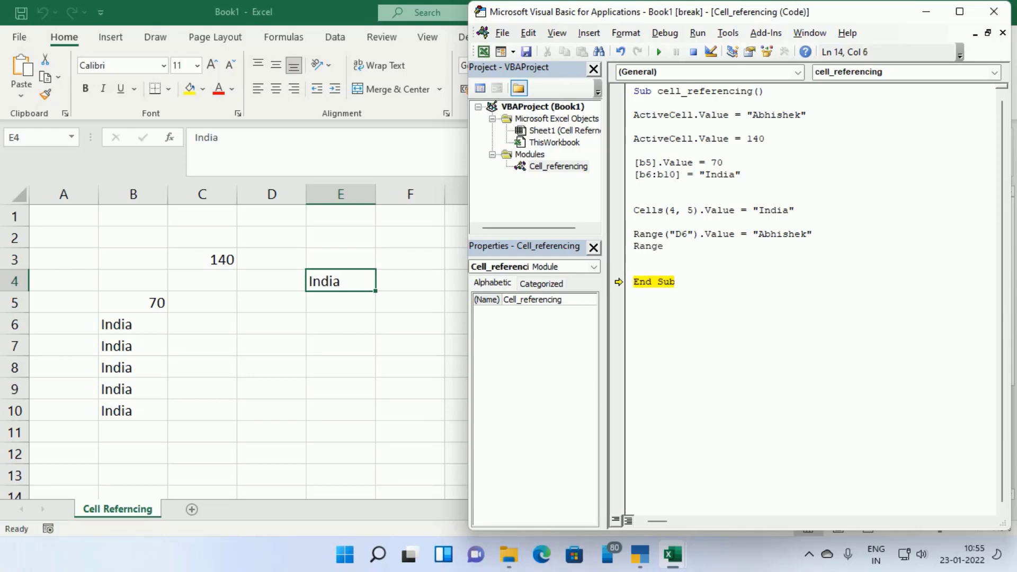
{"action": "type", "text": "(\"d7:d10"}
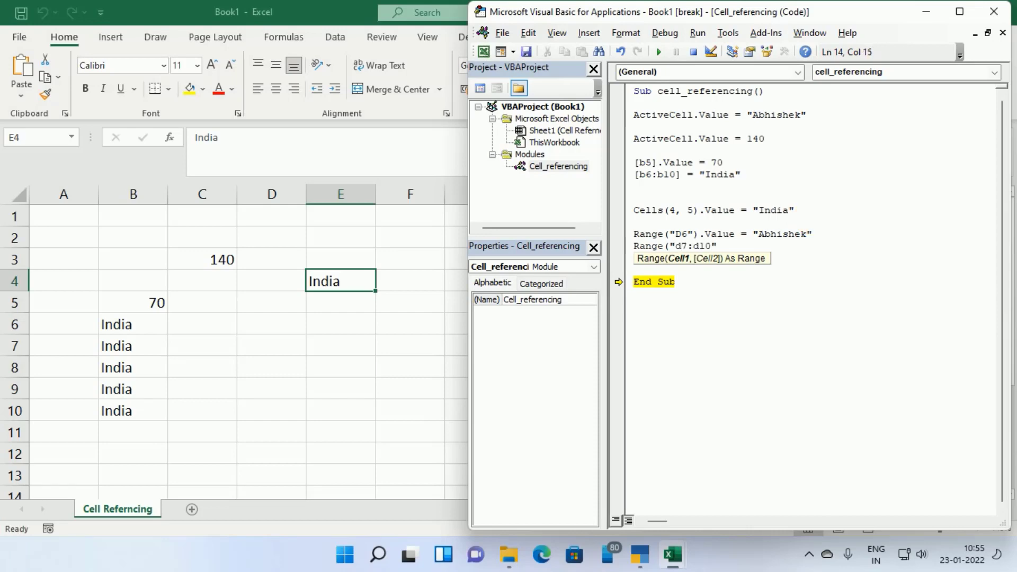
{"action": "type", "text": ")= \"Mumbai"}
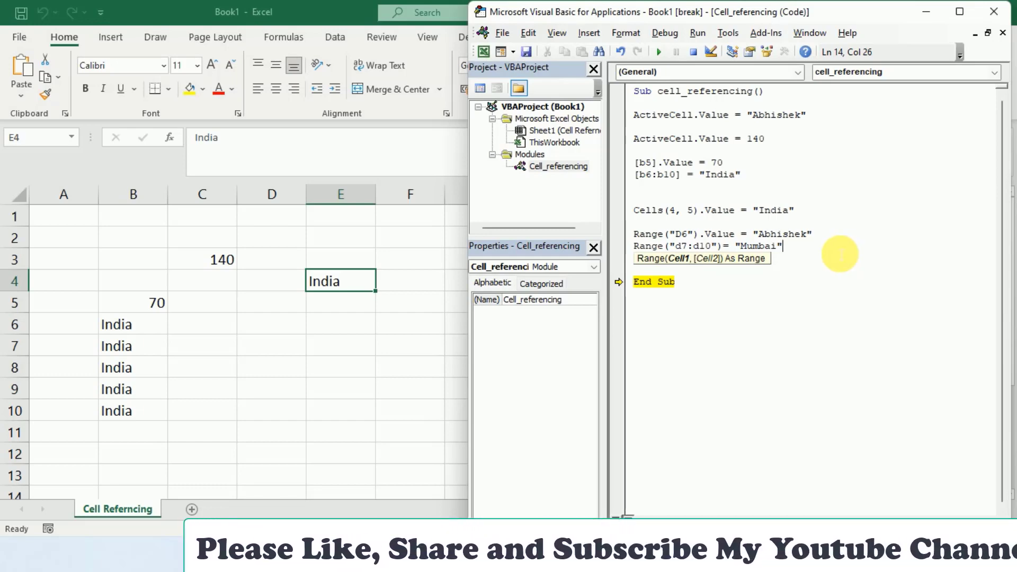
Restart the macro and step through it so D6 gets the name and D7:D10 show Mumbai
{"action": "key", "text": "F5"}
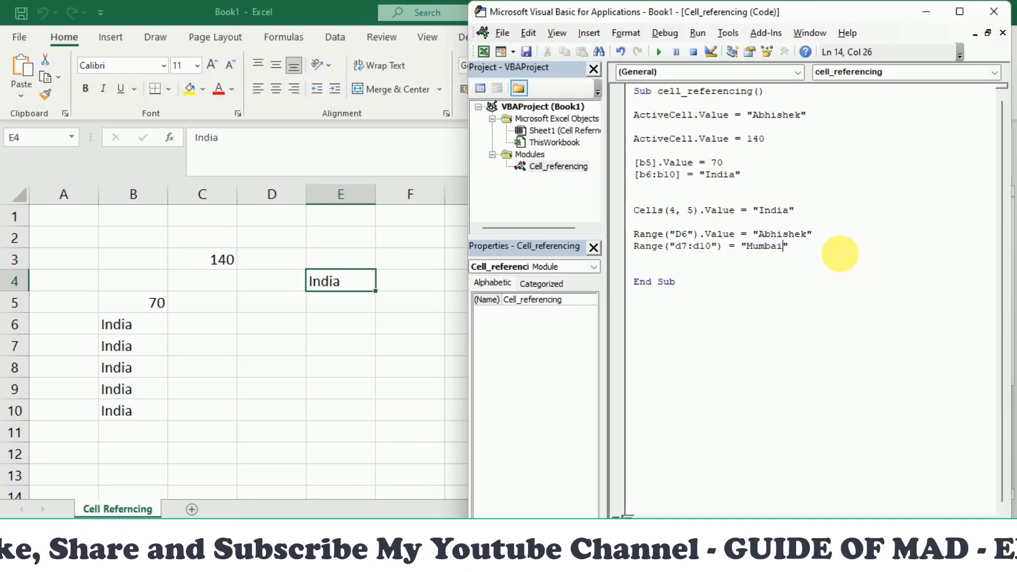
{"action": "key", "text": "F8"}
{"action": "key", "text": "F8"}
{"action": "key", "text": "F8"}
{"action": "key", "text": "F8"}
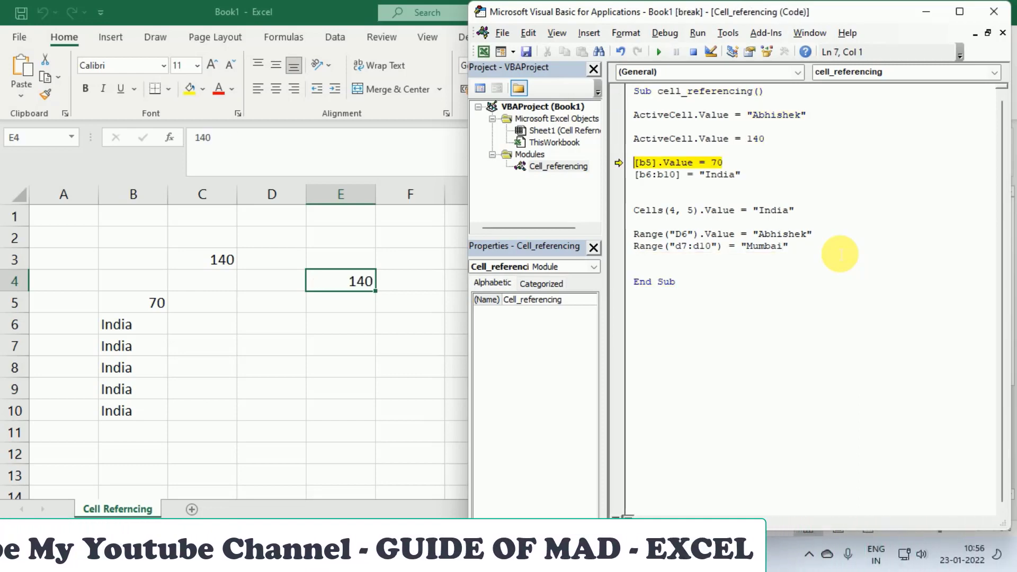
{"action": "key", "text": "F8"}
{"action": "key", "text": "F8"}
{"action": "key", "text": "F8"}
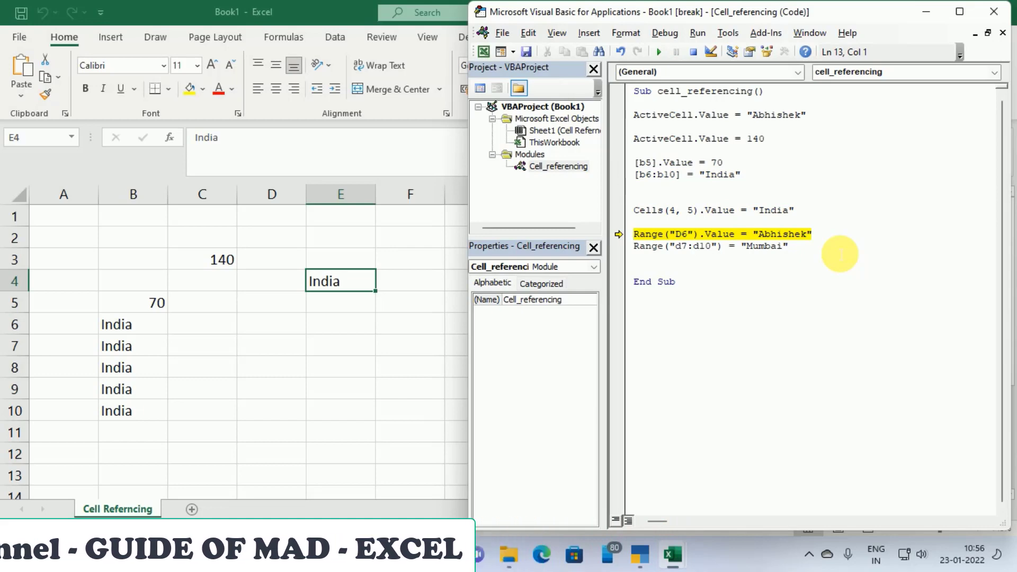
{"action": "key", "text": "F8"}
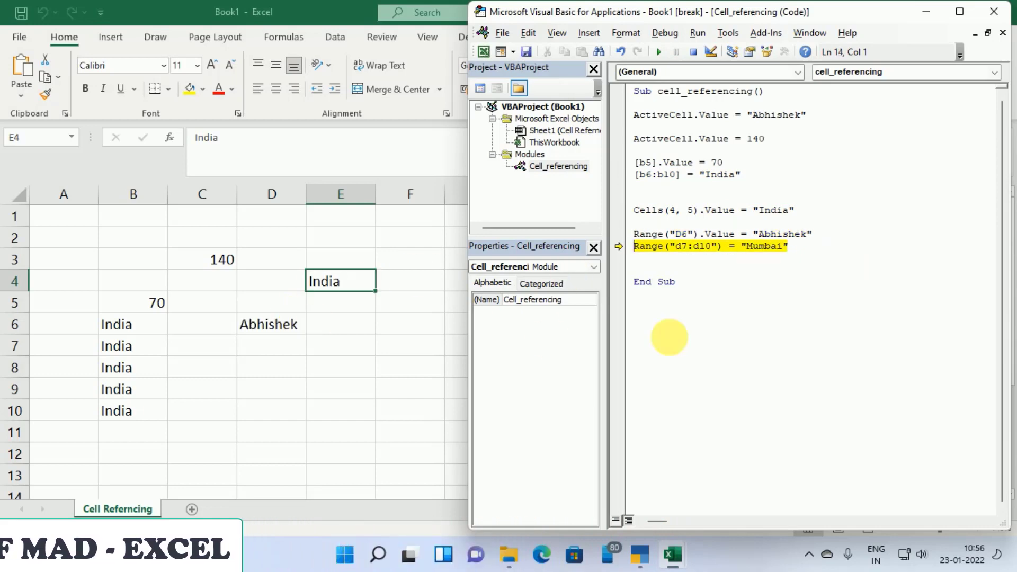
{"action": "key", "text": "F8"}
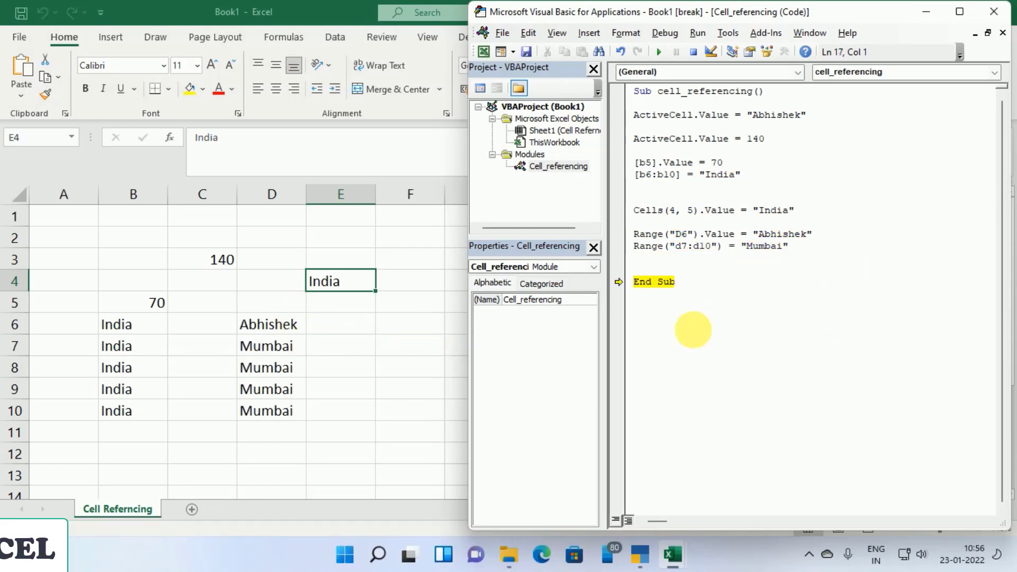